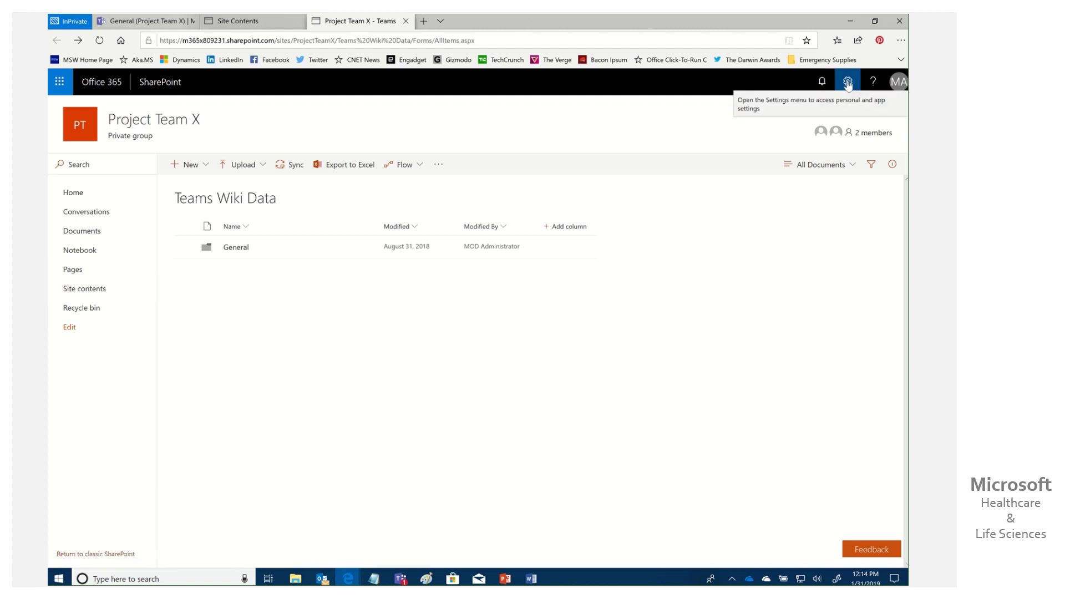
click(848, 83)
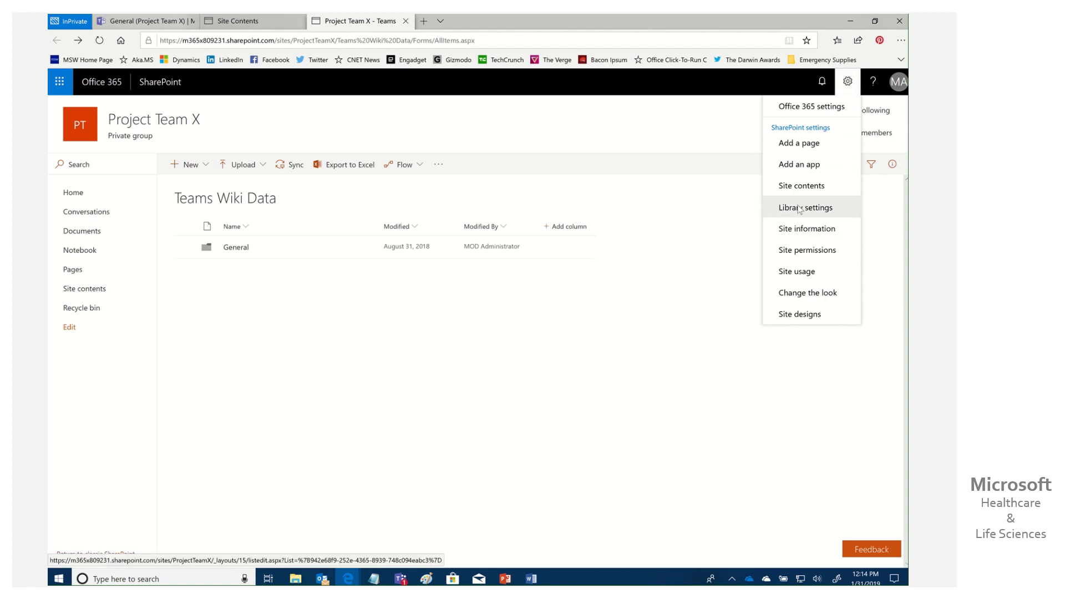
click(799, 209)
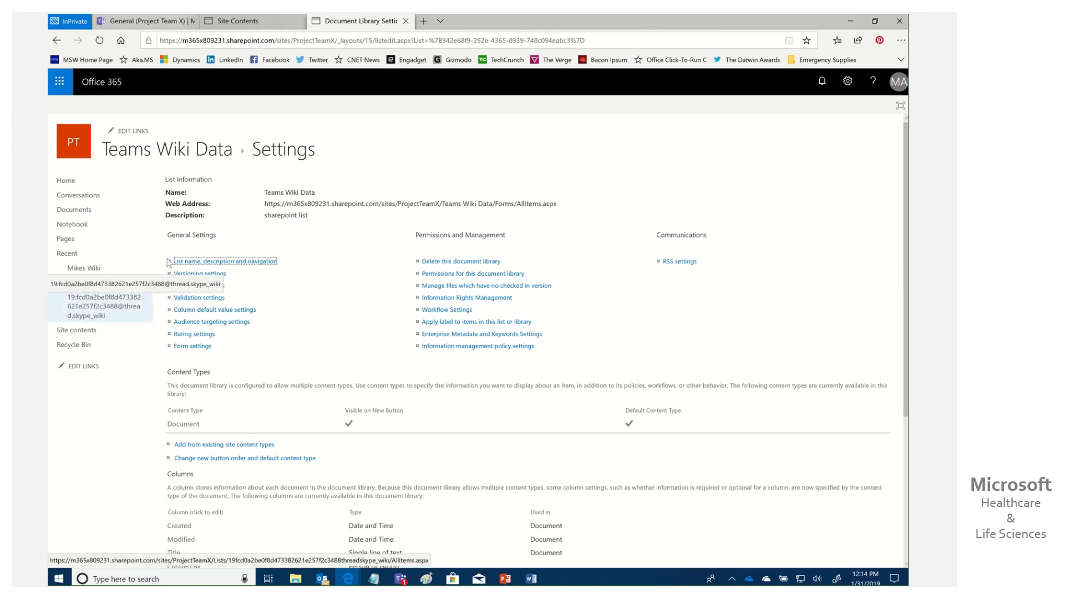
click(105, 314)
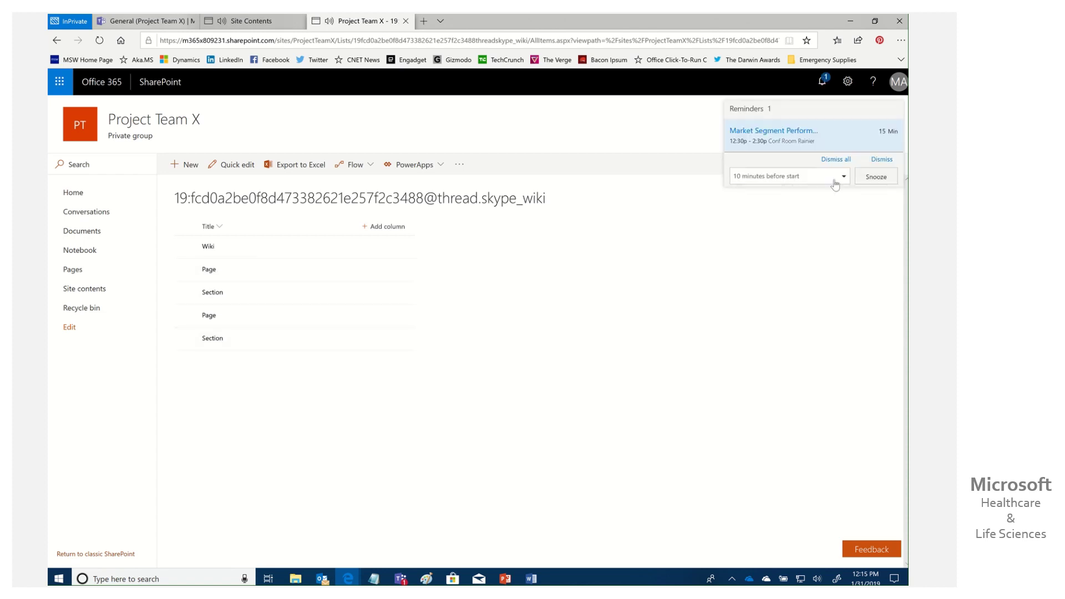
Dismiss the meeting reminder and review the Digital Transformation Page item's wiki fields
click(836, 159)
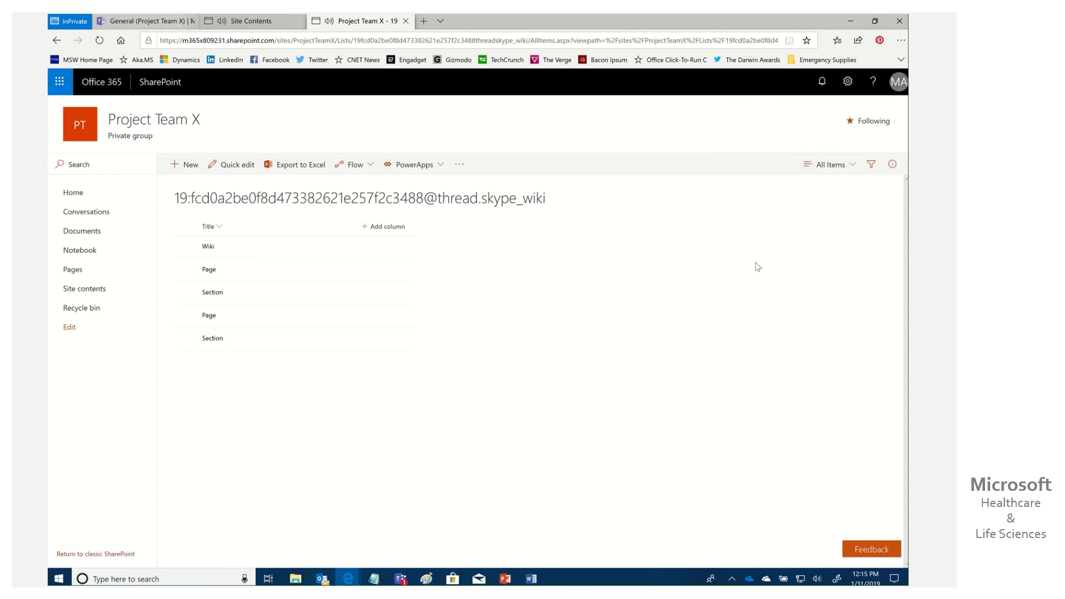
click(273, 279)
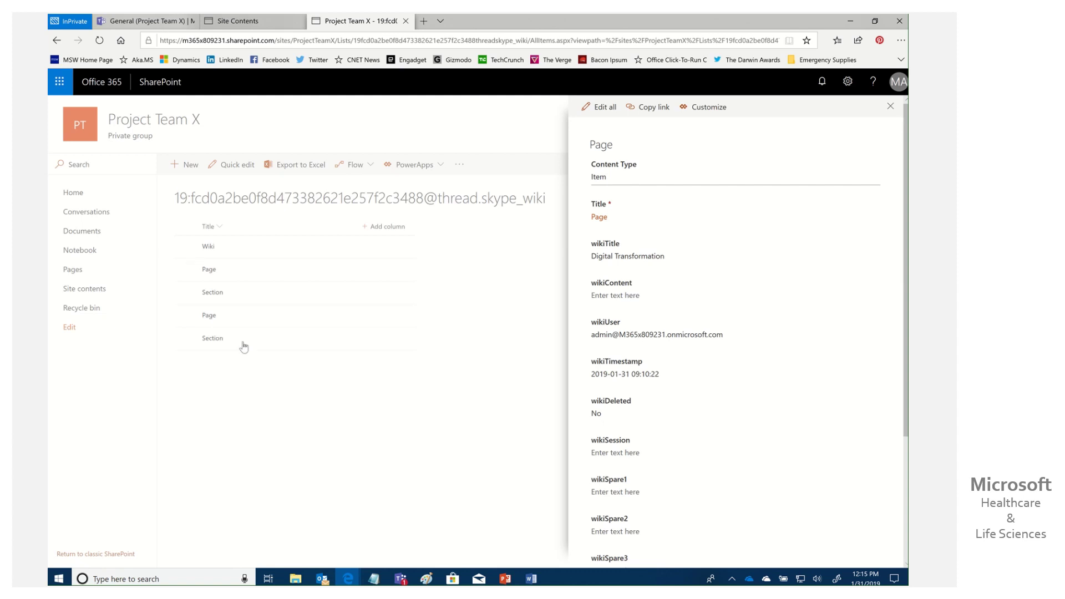
click(485, 420)
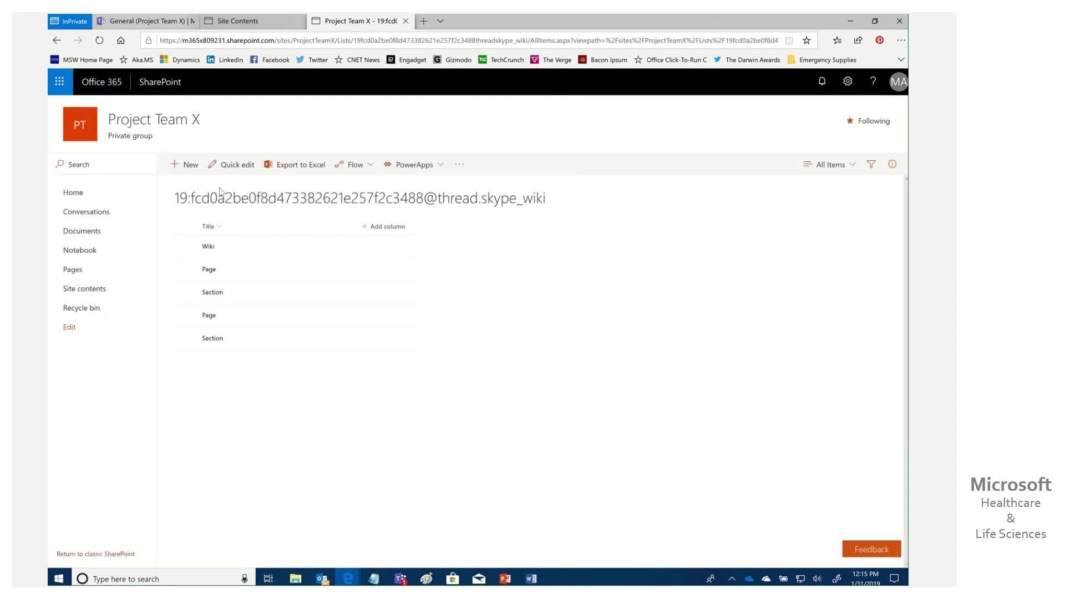
Close the extra library settings tab and return to the Teams General channel
click(57, 41)
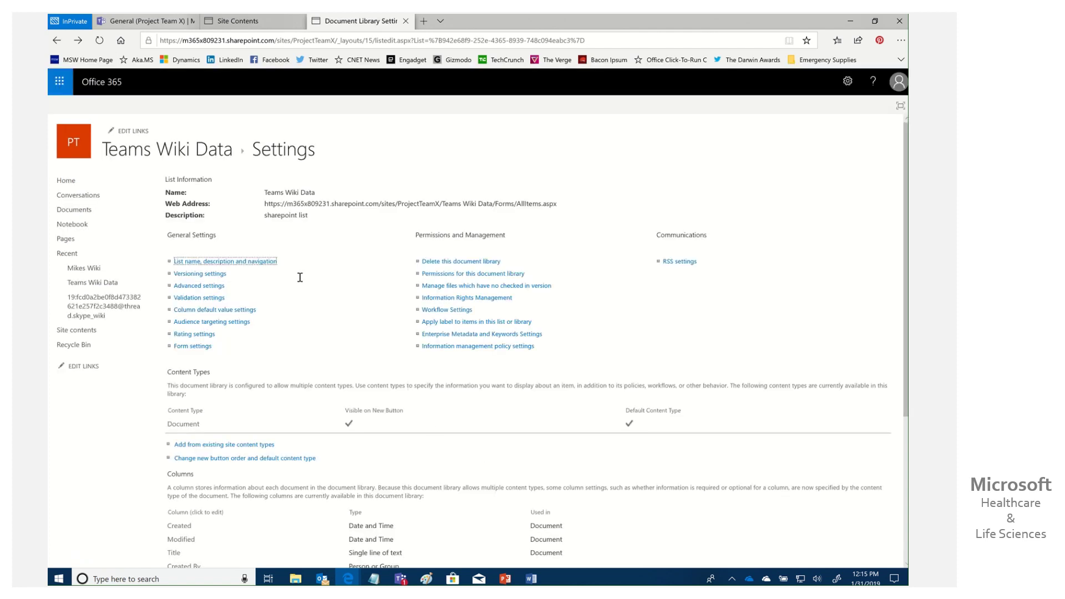
click(136, 298)
click(406, 22)
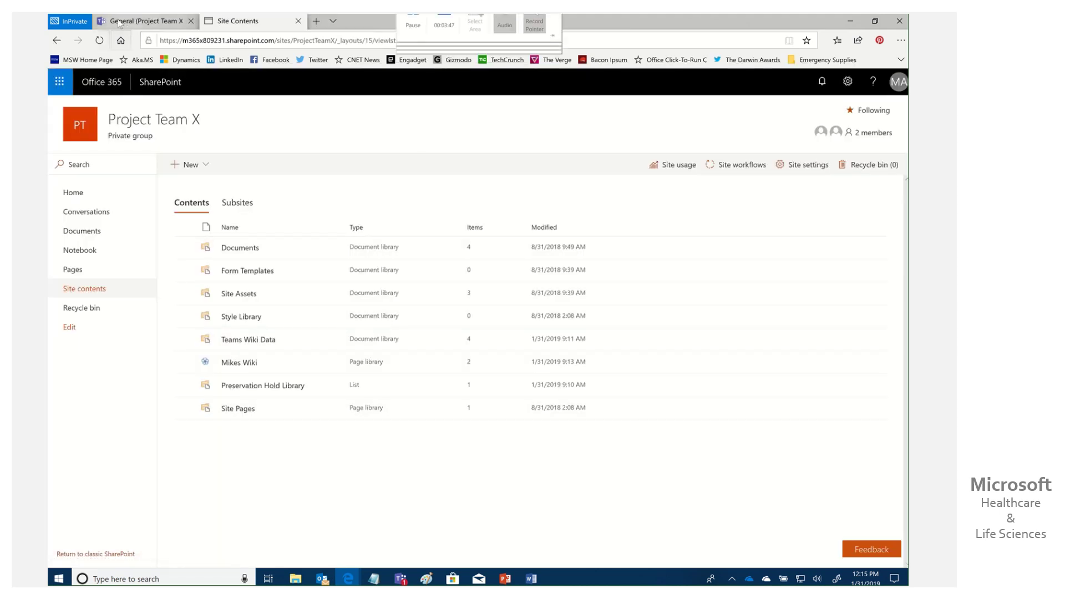
click(140, 21)
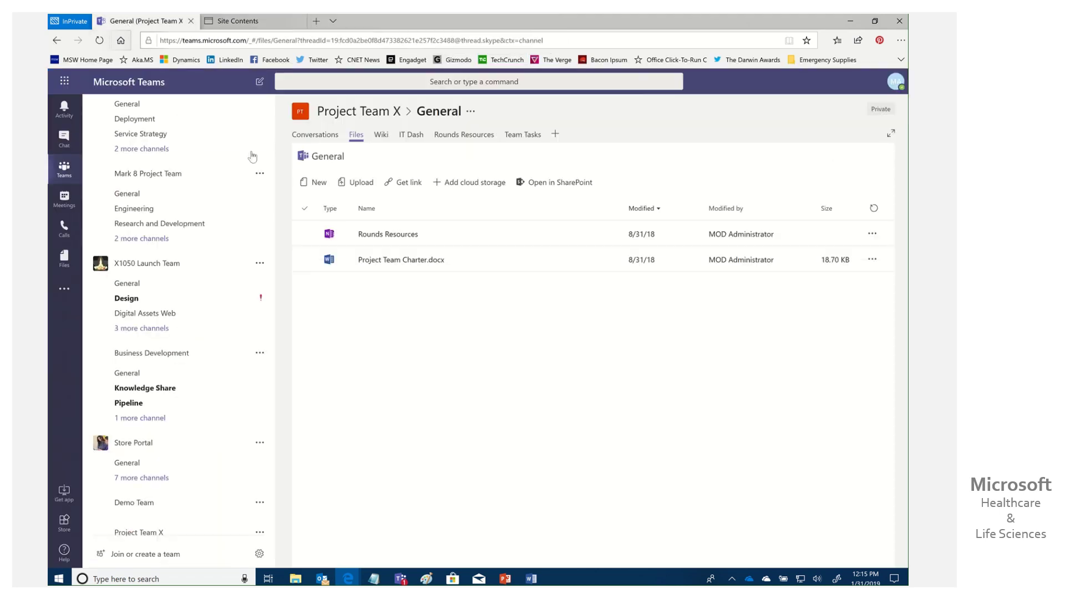
Permanently remove the General channel's Wiki tab, then close the Add a tab dialog unused
click(383, 141)
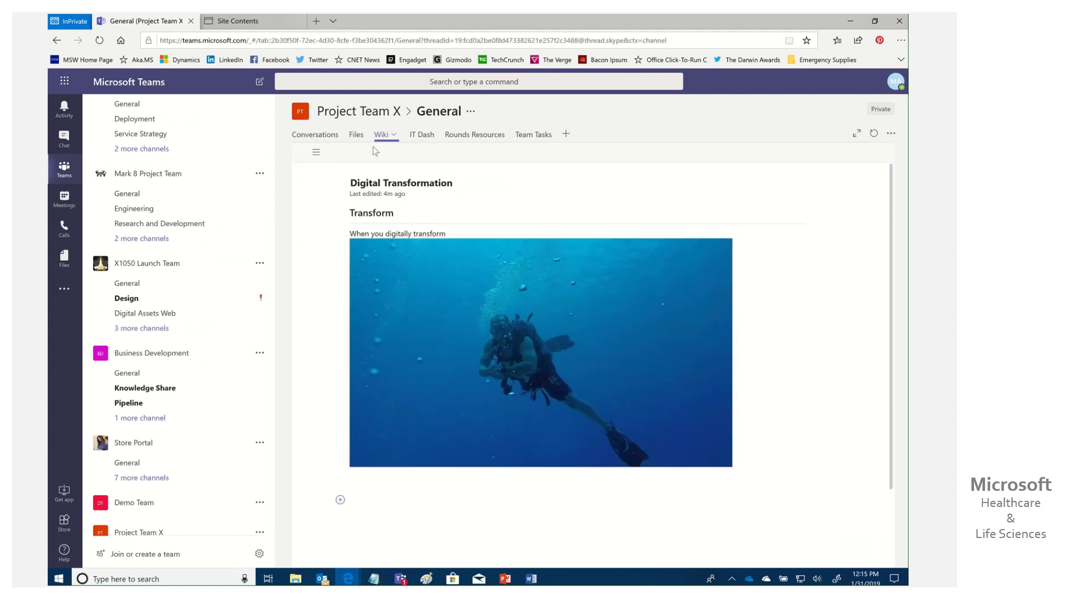
click(394, 136)
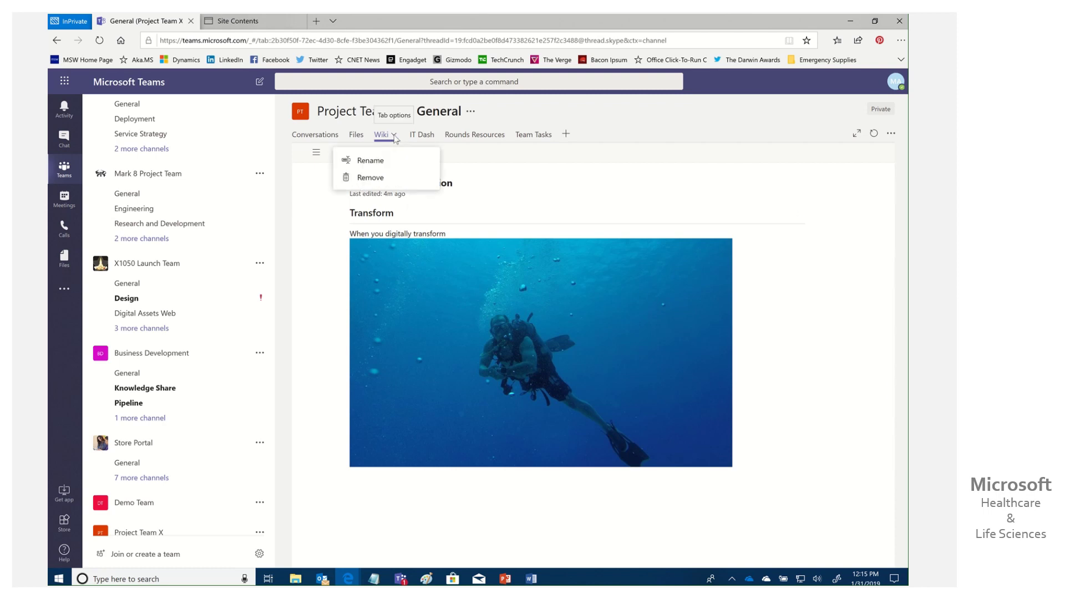
click(801, 329)
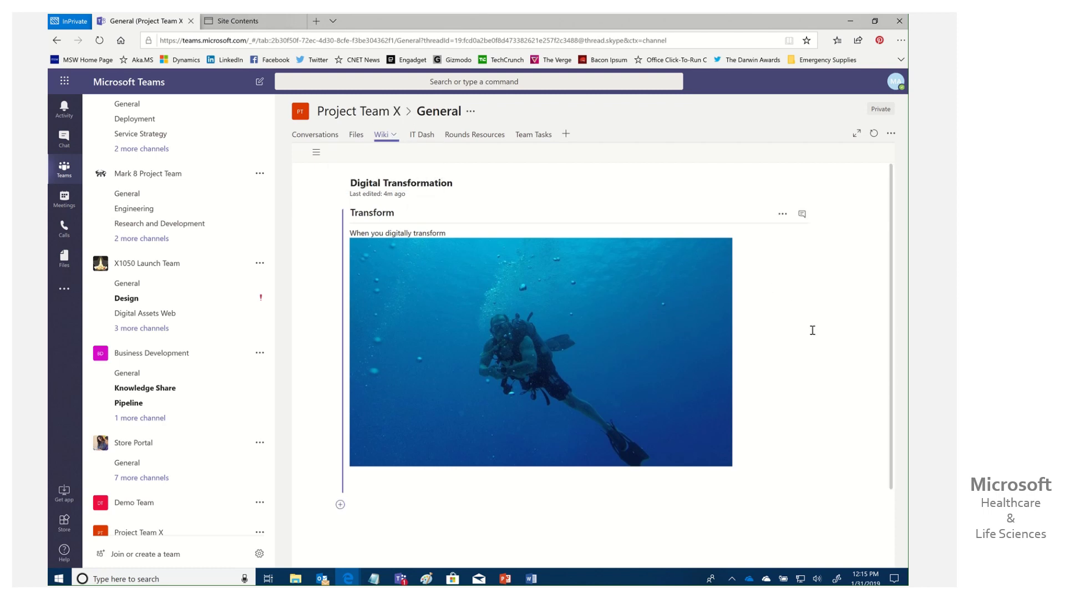
click(395, 137)
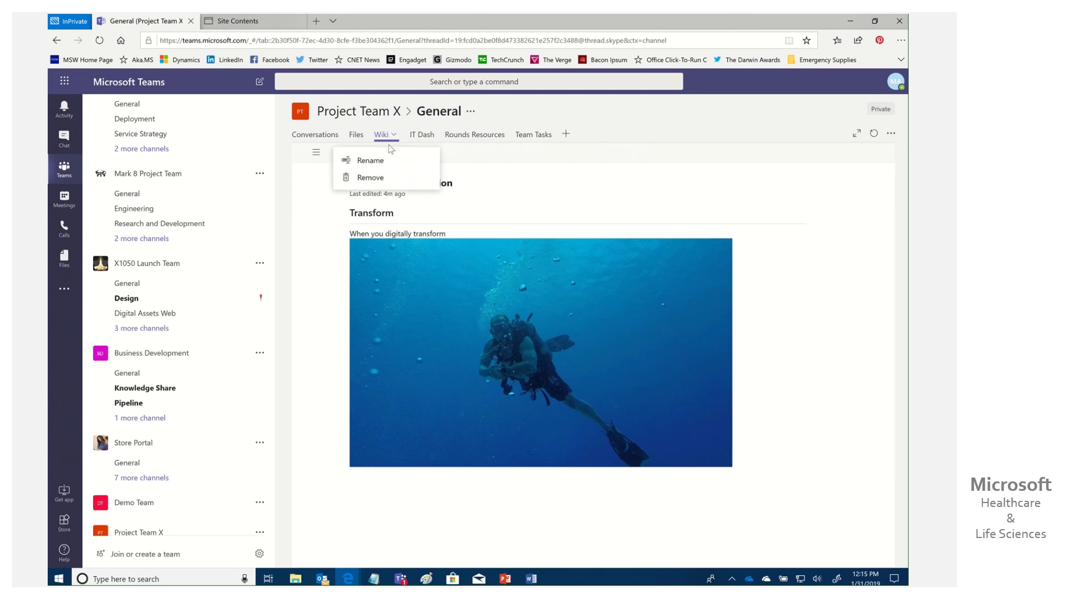
click(380, 177)
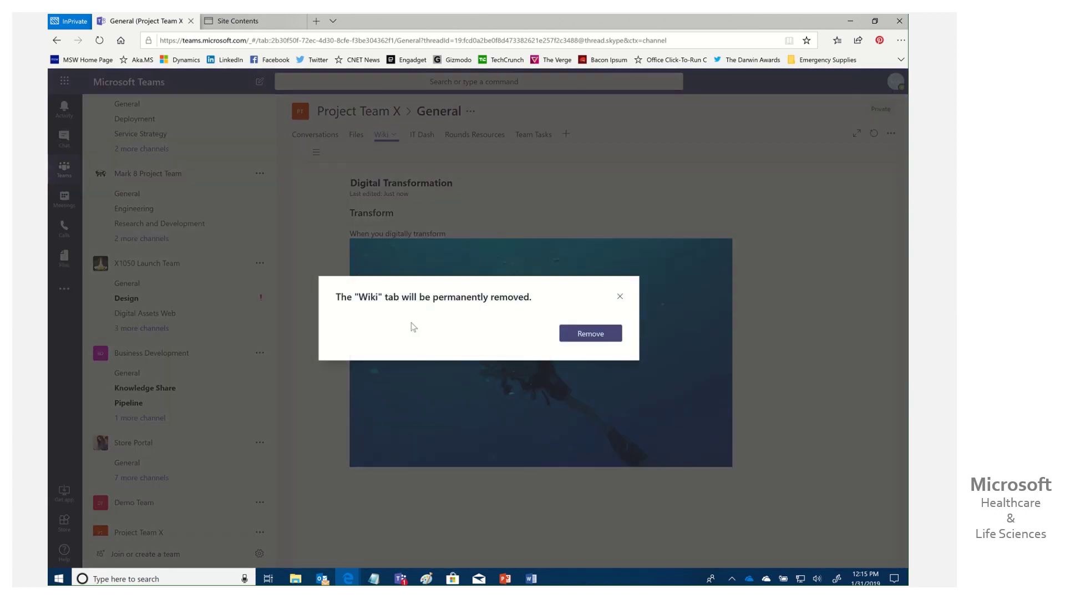
click(598, 337)
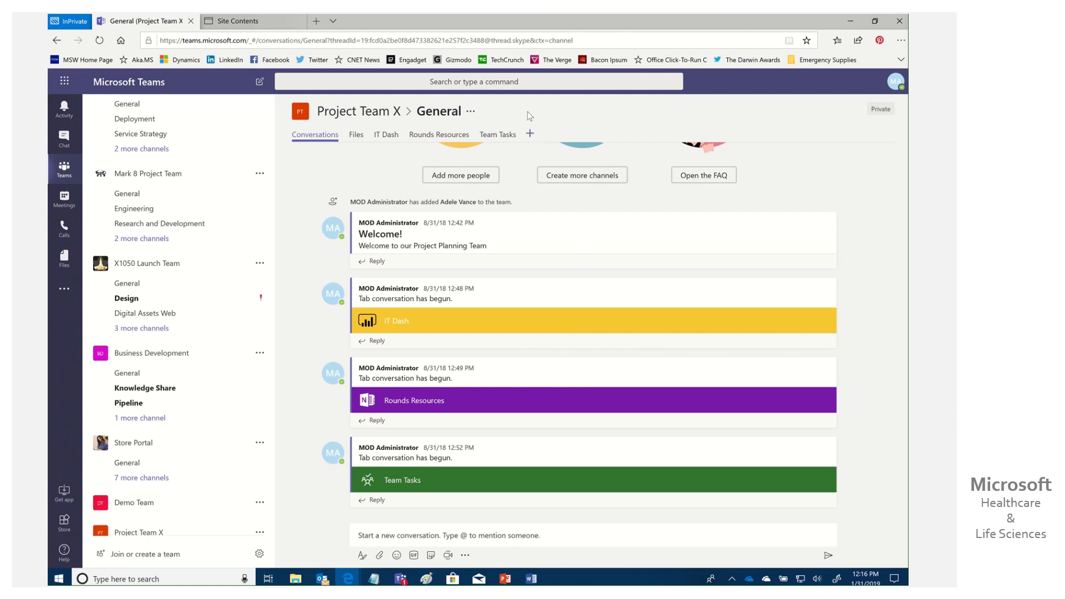
click(531, 136)
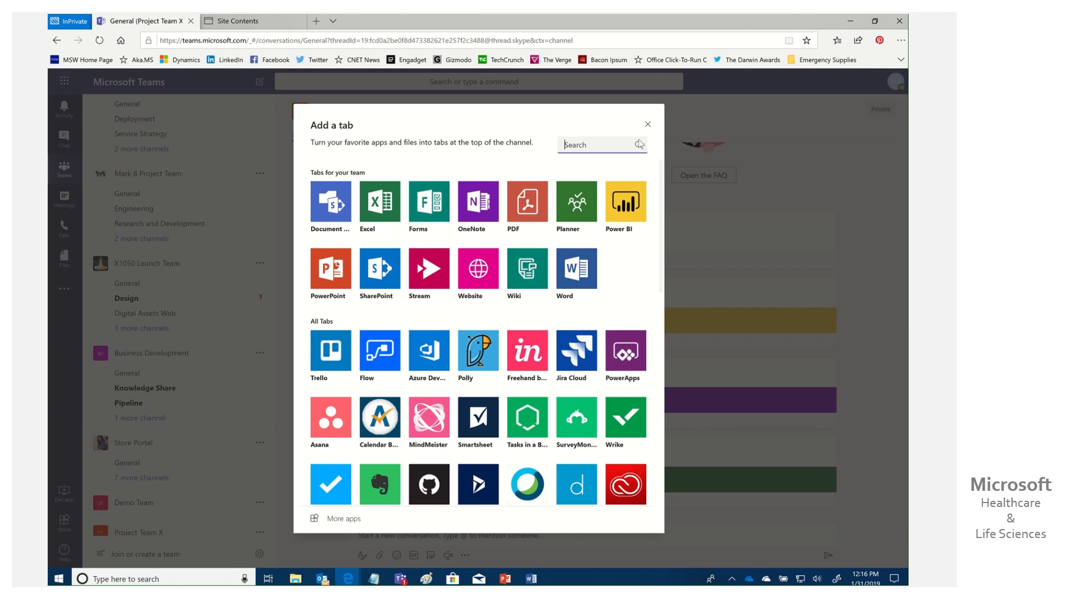
click(648, 124)
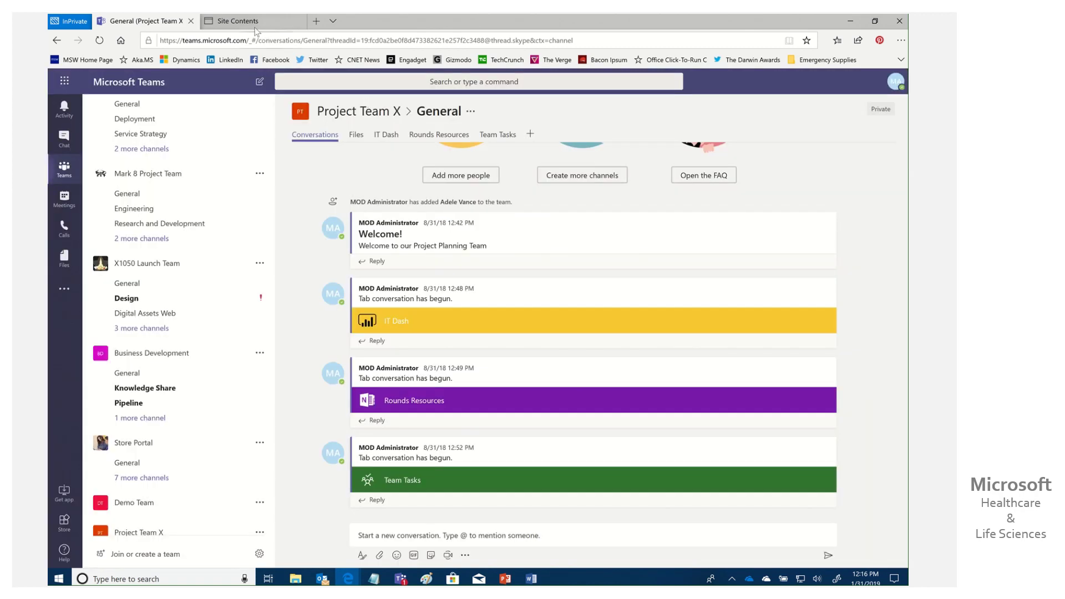
Refresh Site Contents, reopen the skype_wiki list and confirm the Page item's wikiDeleted flag
click(252, 22)
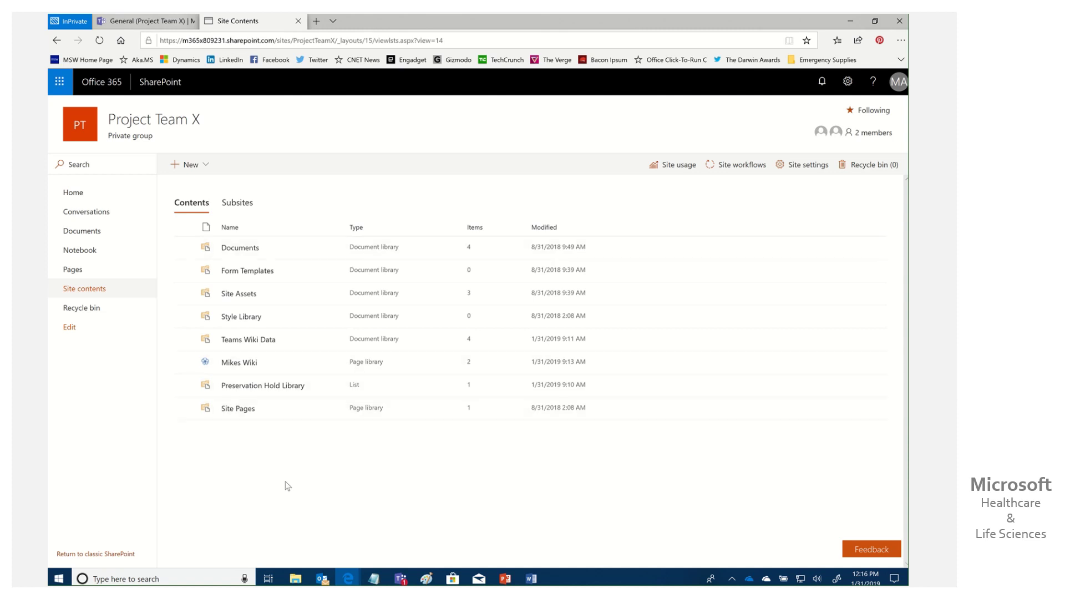
click(102, 44)
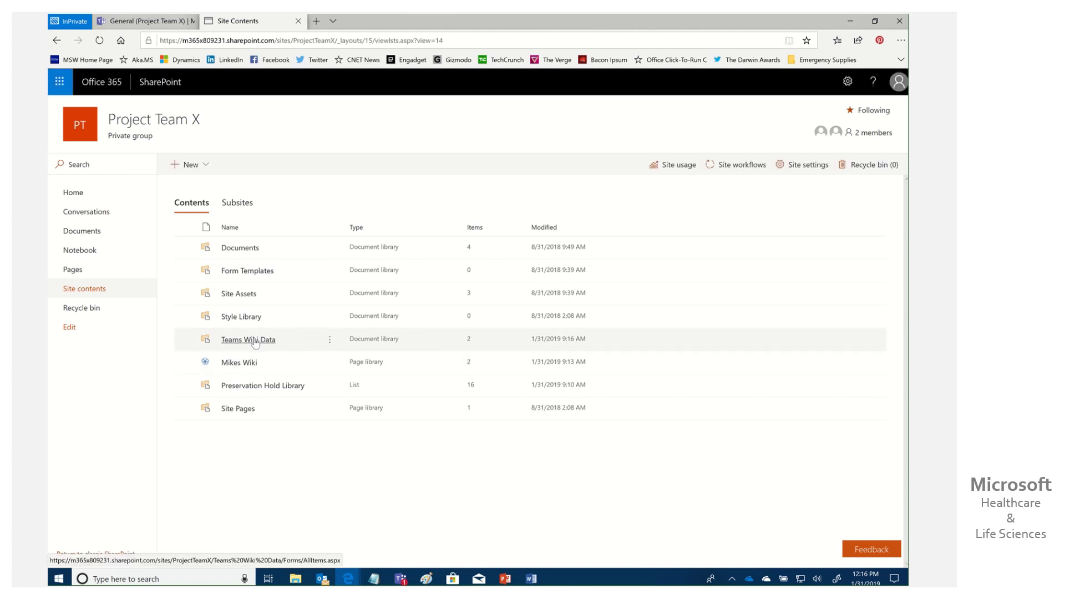
ctrl+click(255, 342)
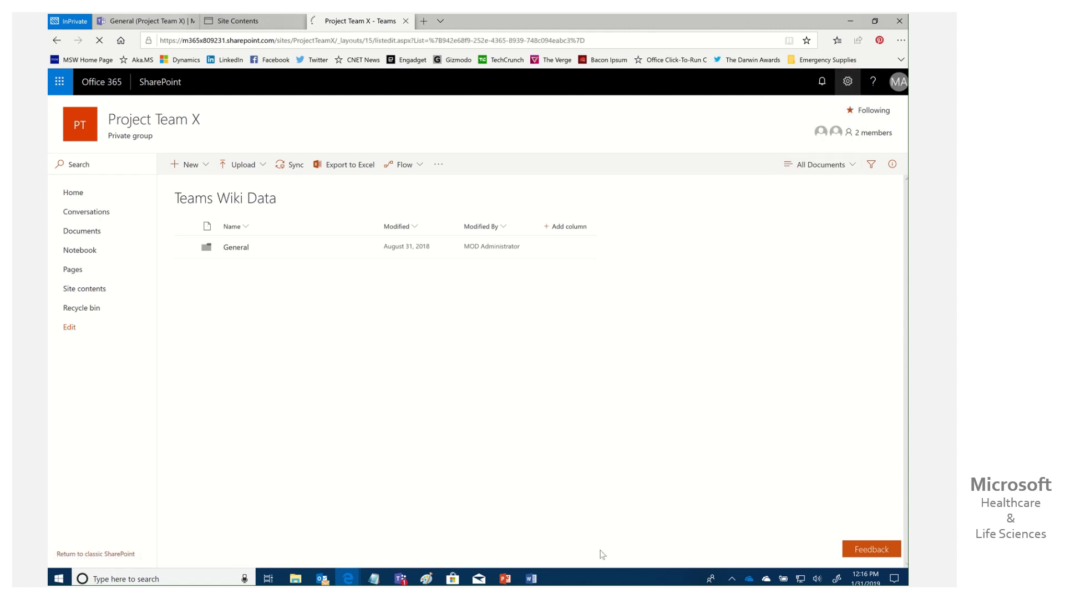
click(89, 303)
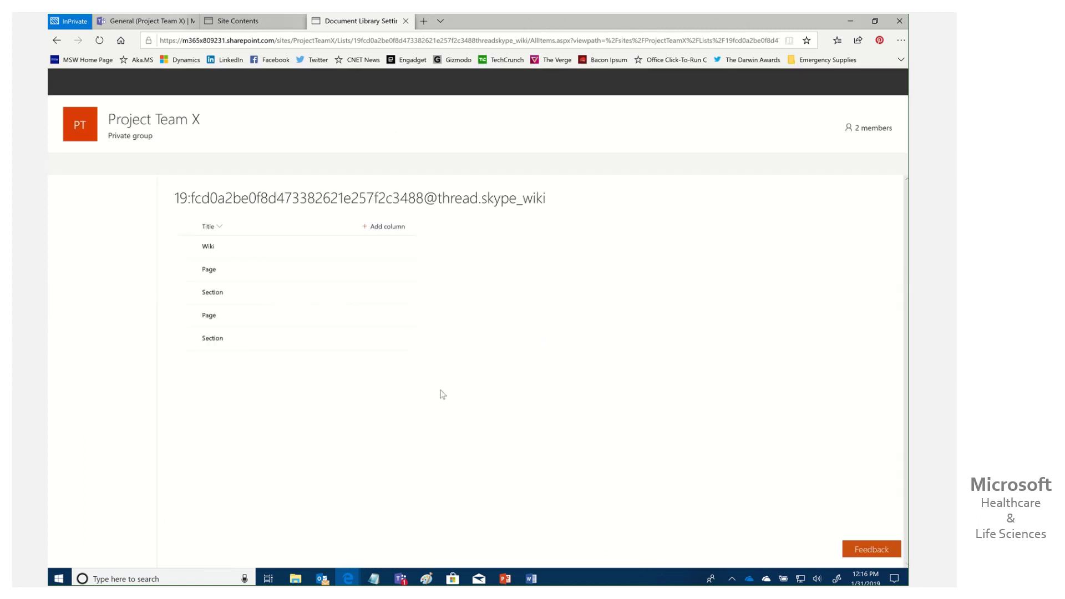
click(271, 271)
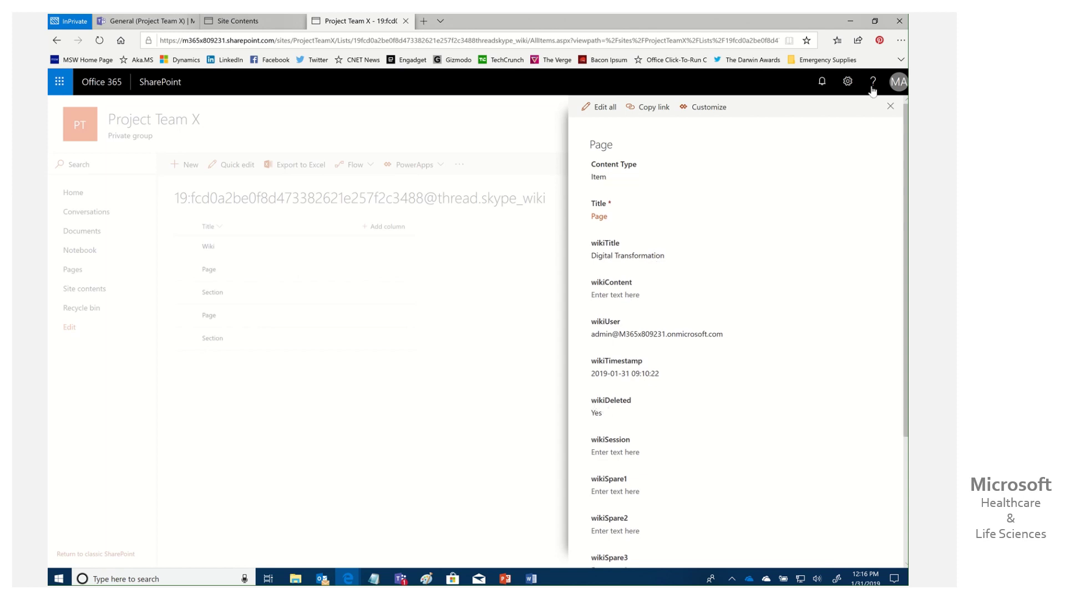
click(890, 106)
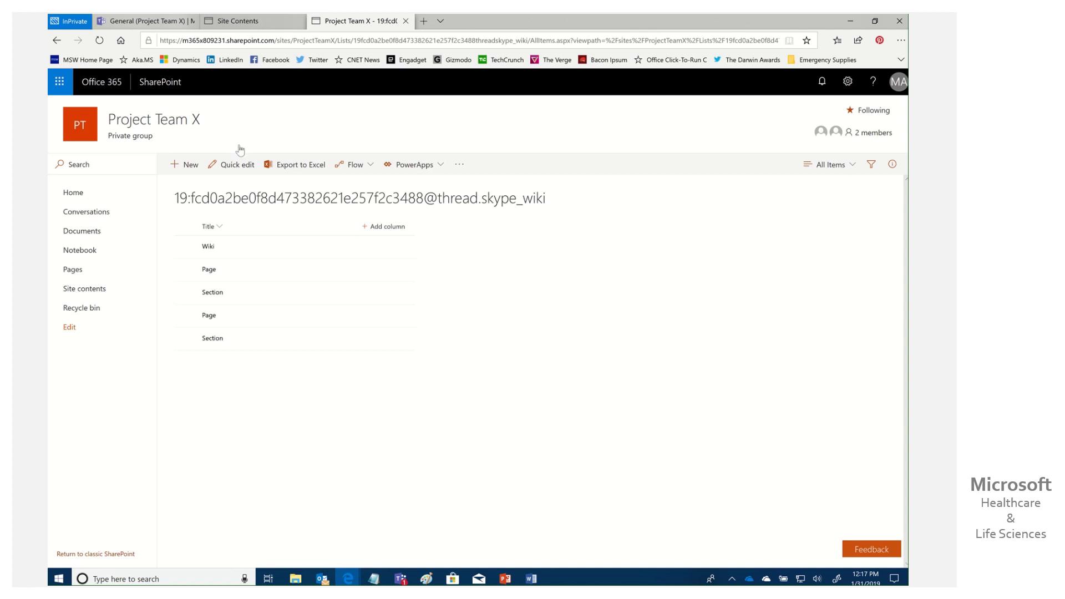
click(134, 20)
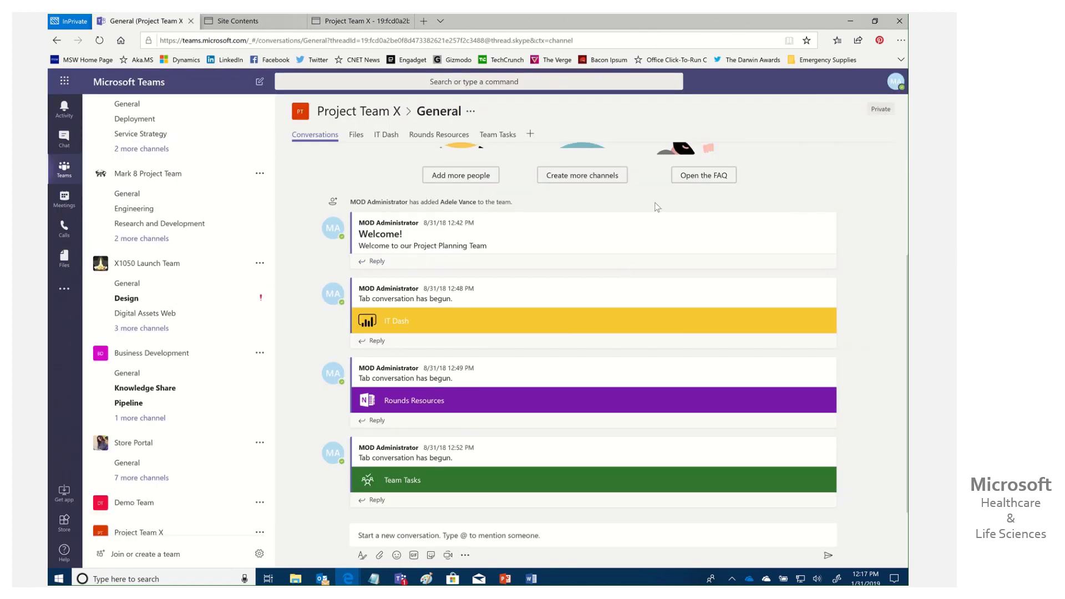
Add and save a new Wiki tab in General, then show Conversations
click(531, 136)
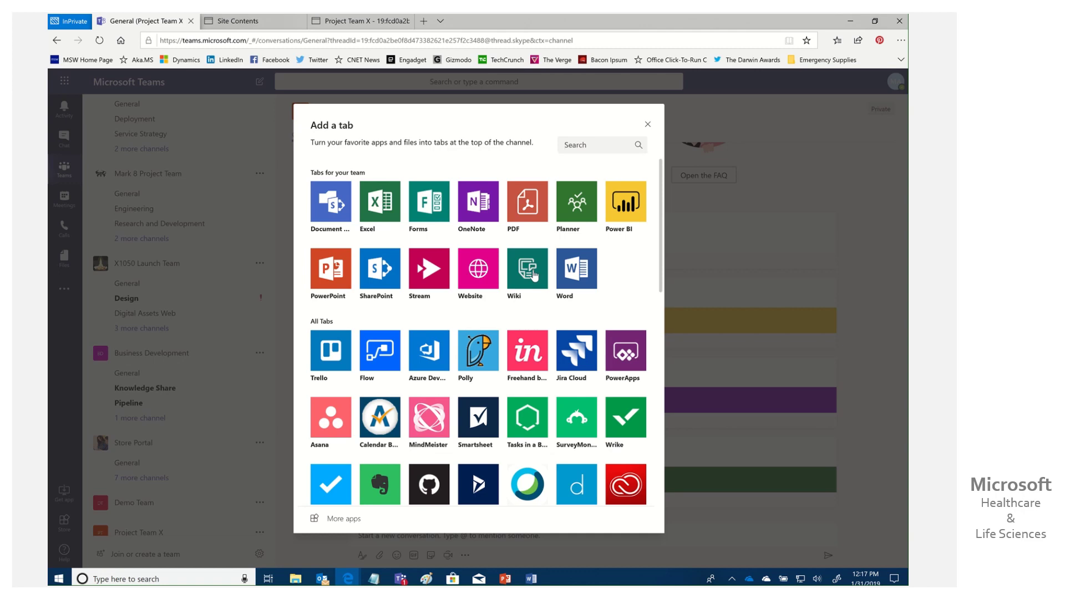
key(Escape)
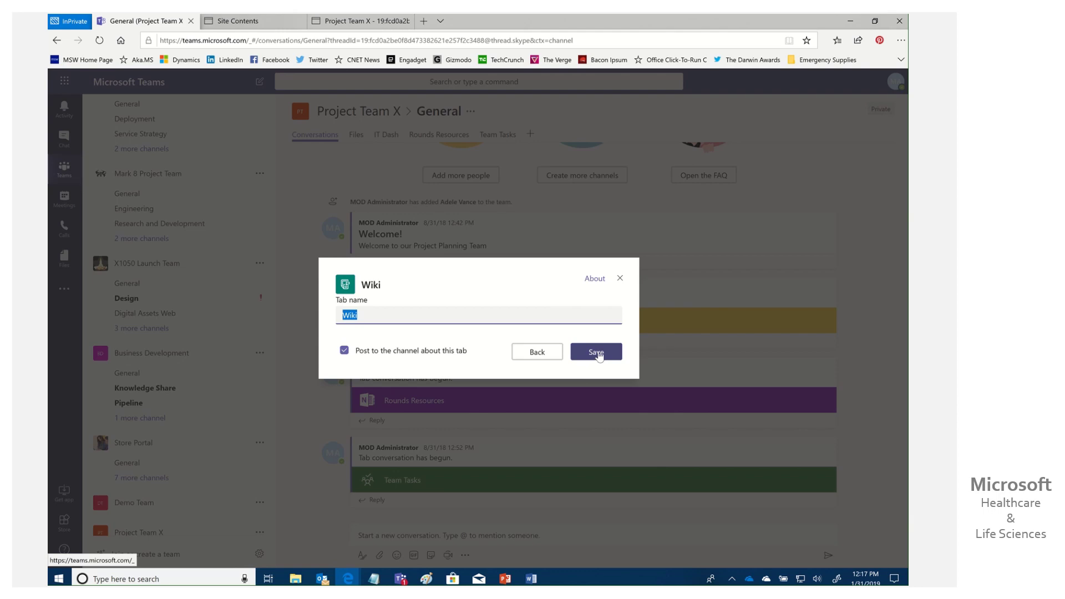
click(598, 355)
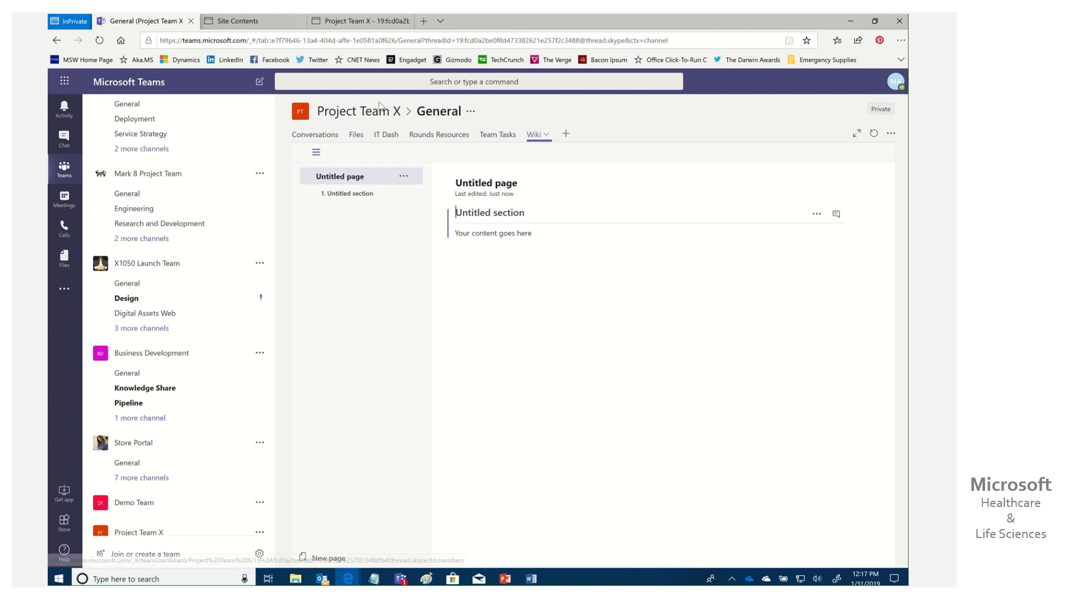
click(315, 135)
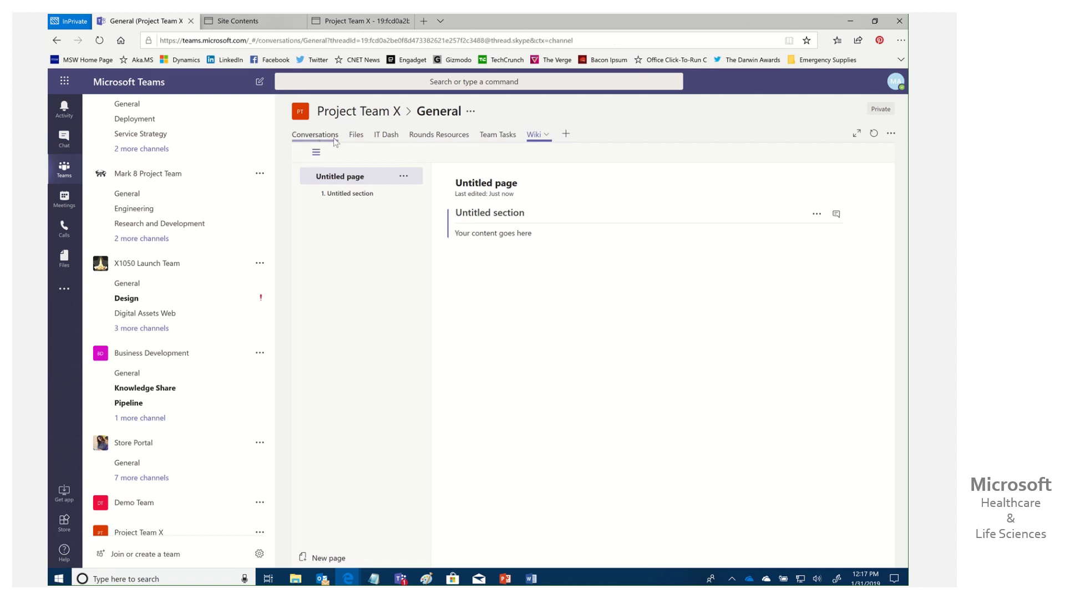
Review the details of the Section, Wiki and lower Page entries in the wiki list
click(351, 22)
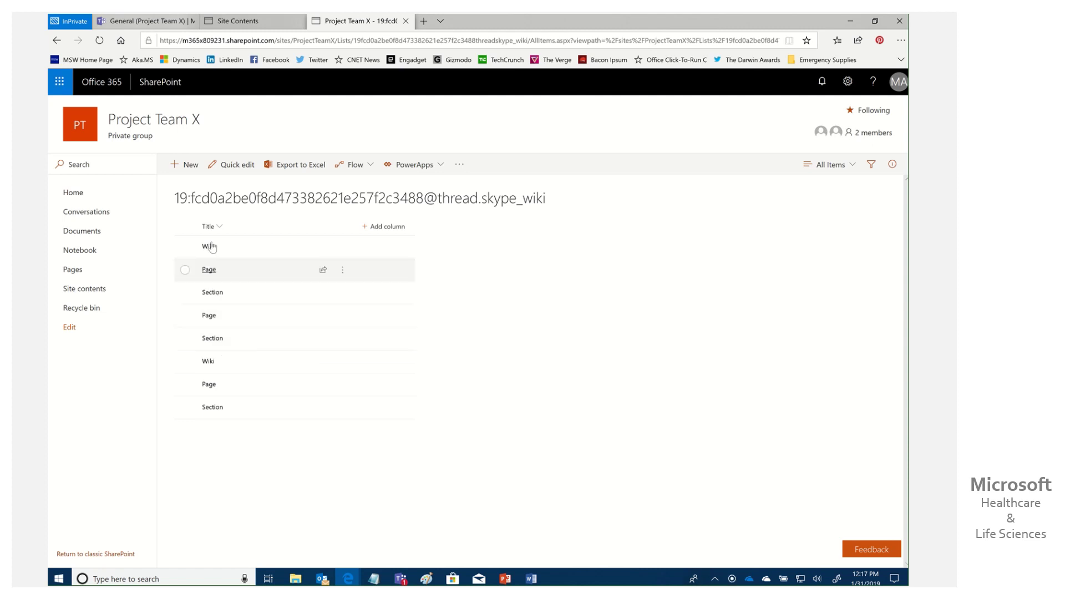
click(287, 344)
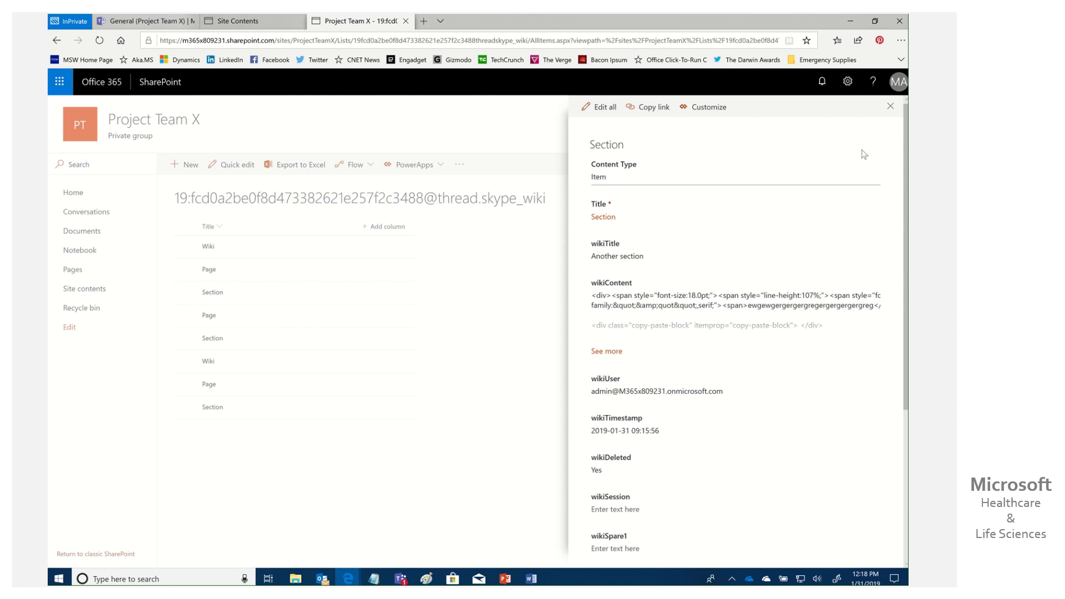
click(890, 107)
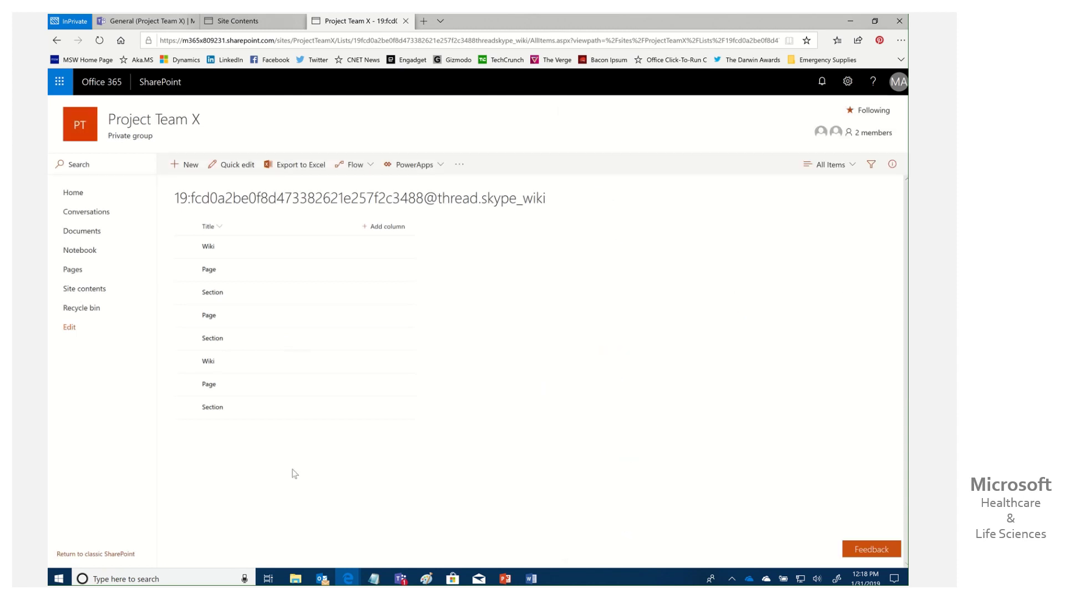
click(243, 366)
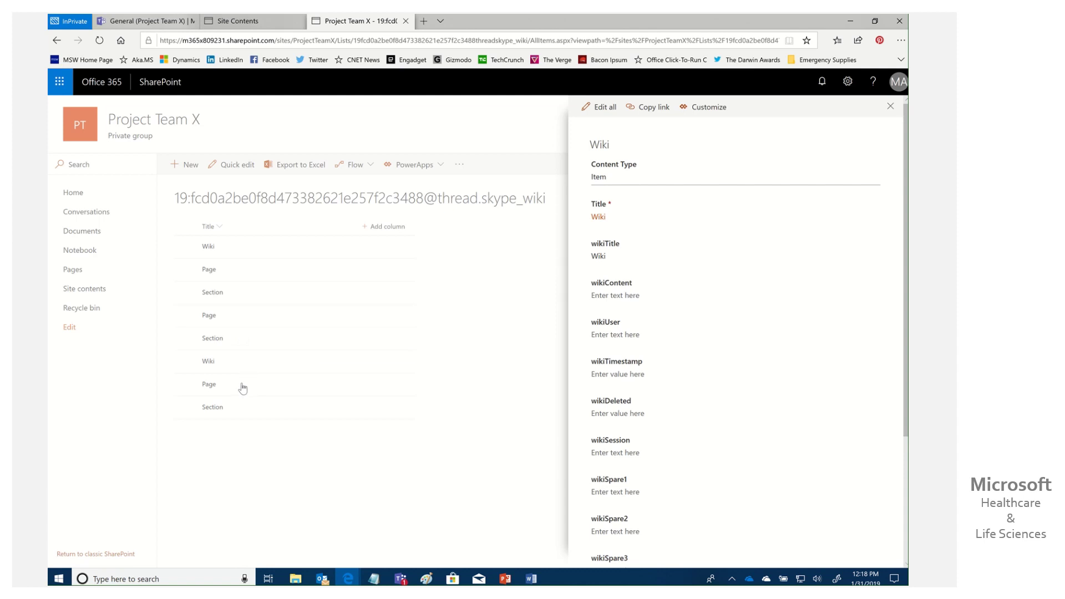
click(248, 385)
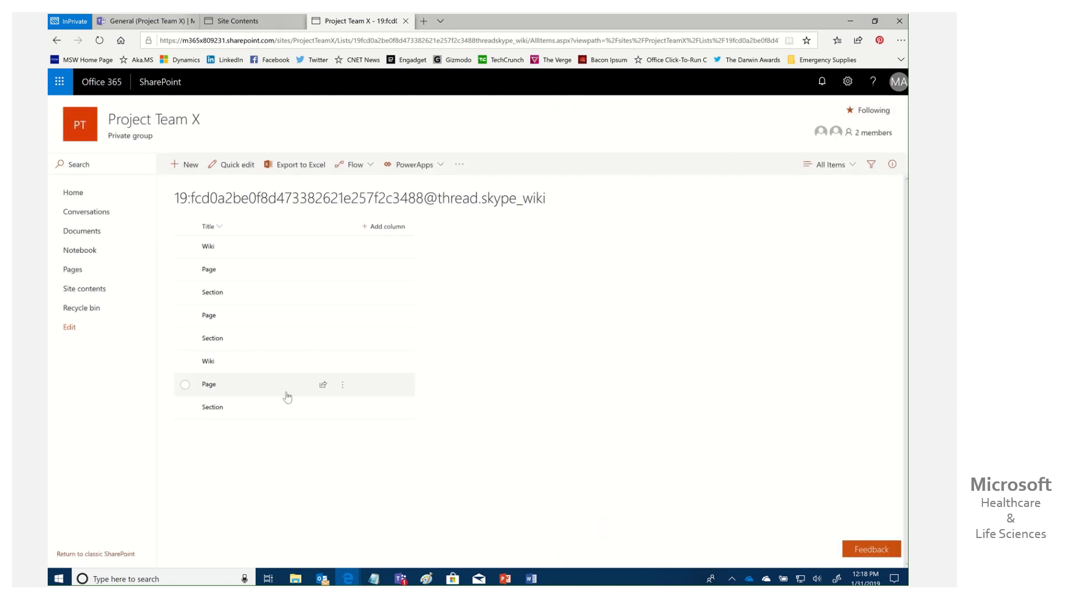
click(268, 388)
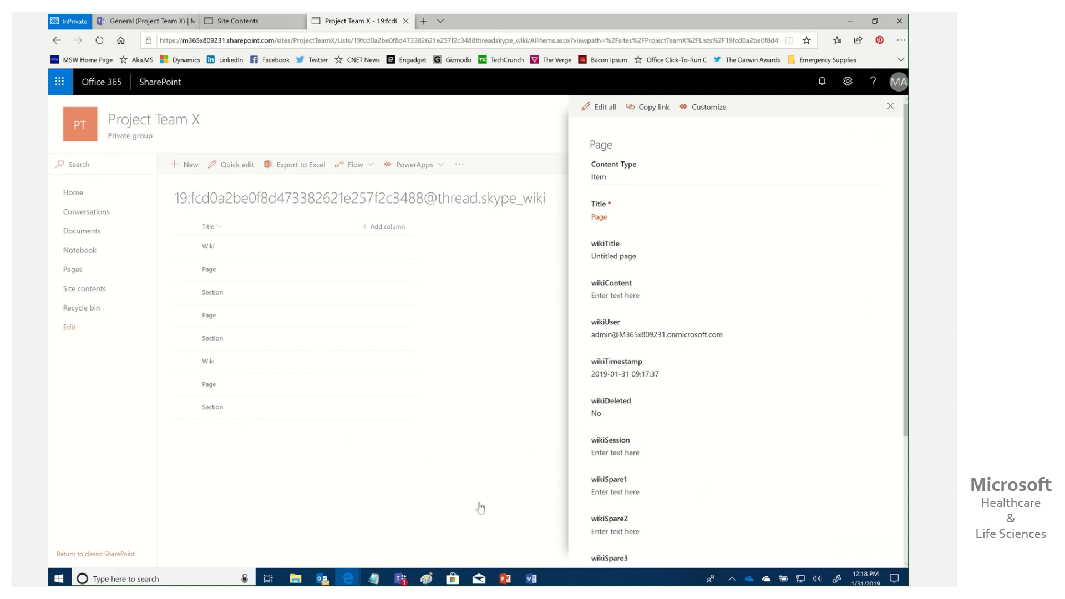
click(890, 107)
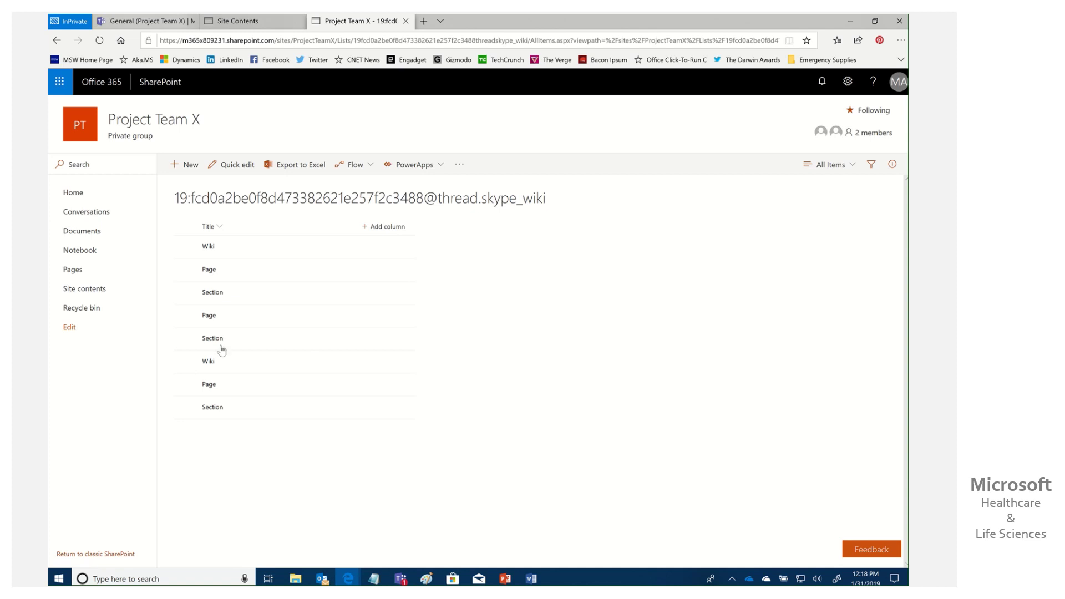
Select the wiki list rows, then clear the selection so only the Section entry remains
click(185, 339)
click(185, 315)
click(185, 293)
click(185, 269)
click(185, 247)
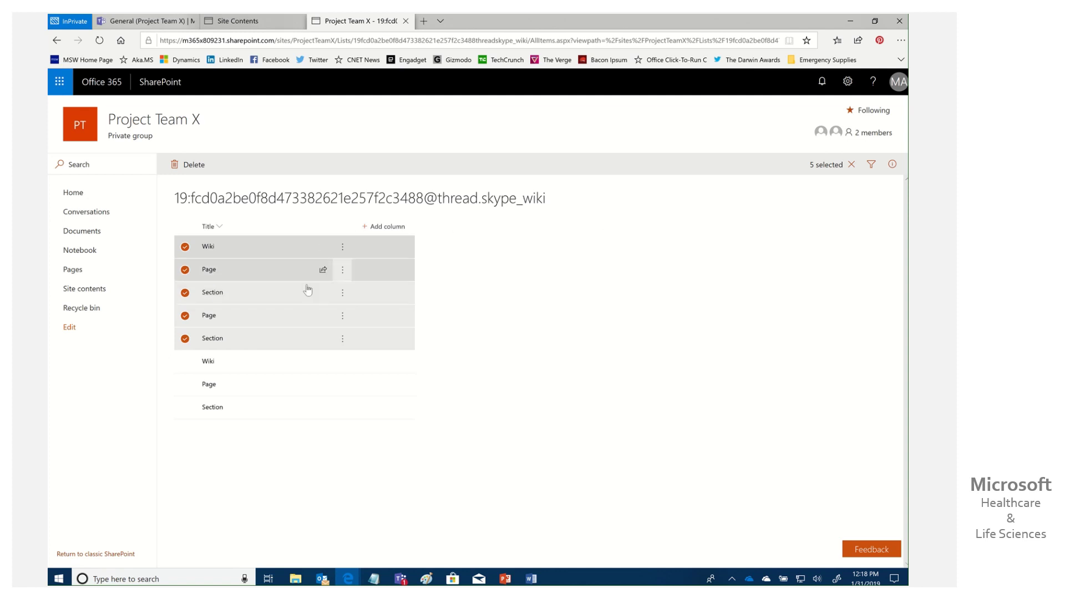
click(185, 247)
click(185, 269)
click(185, 292)
click(185, 315)
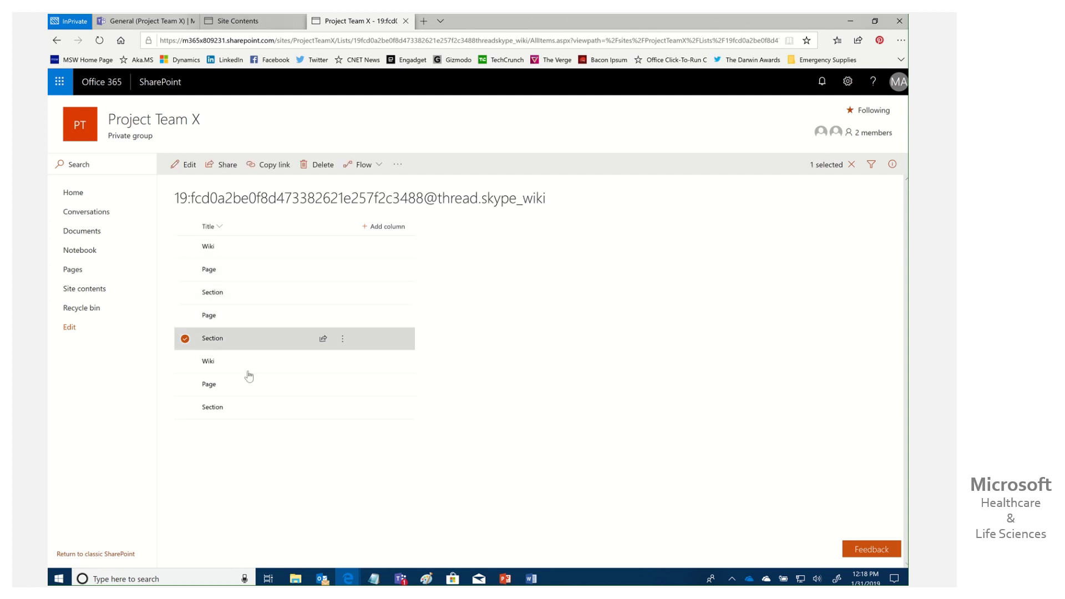
key(Escape)
click(270, 347)
Set the Section entry's wikiDeleted to No and verify the change
click(280, 344)
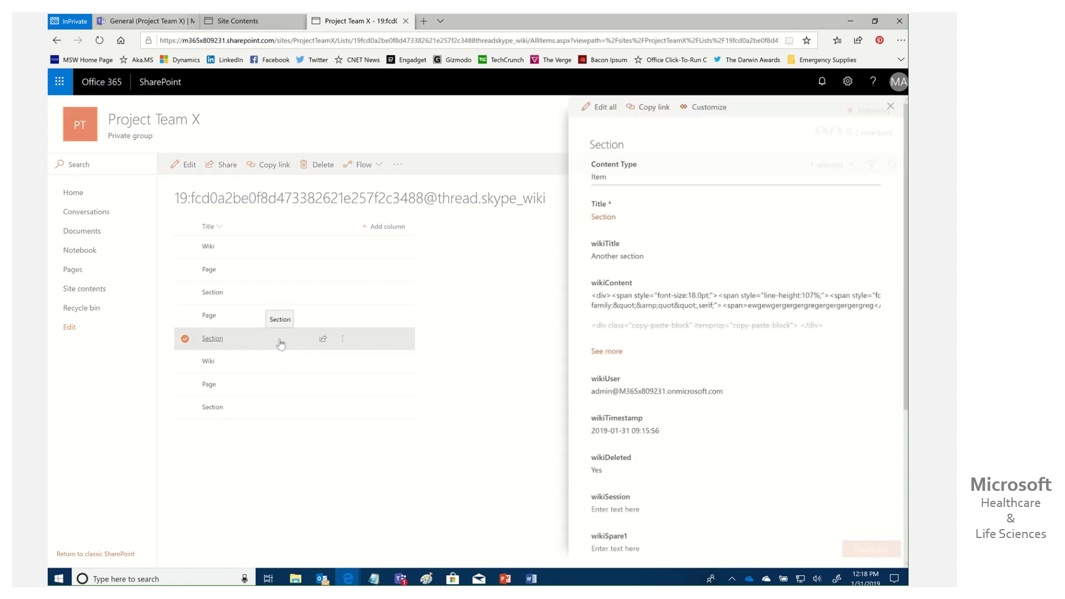
click(600, 470)
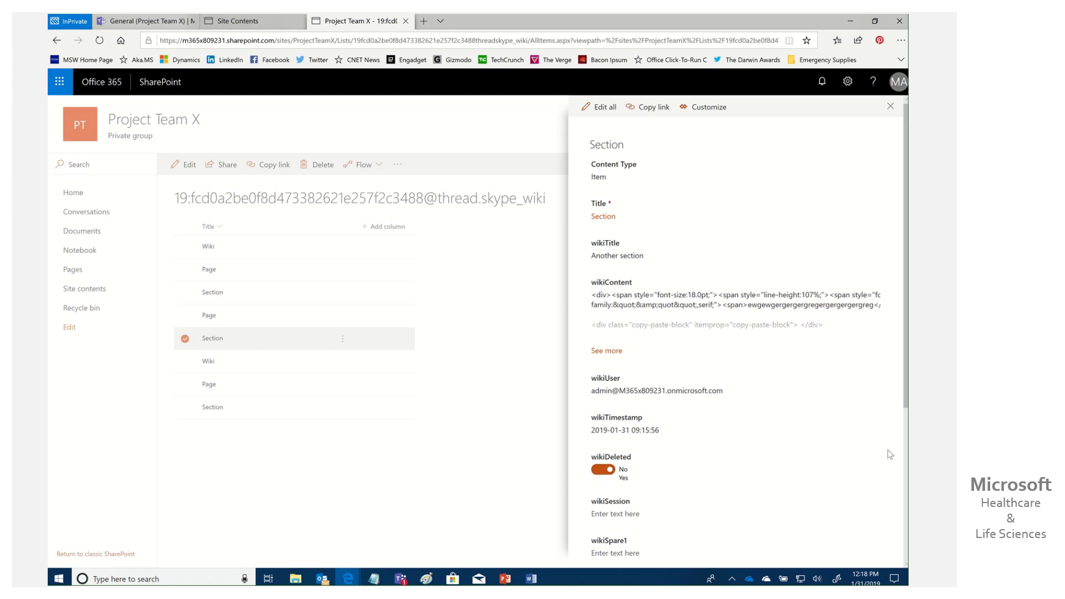
click(333, 352)
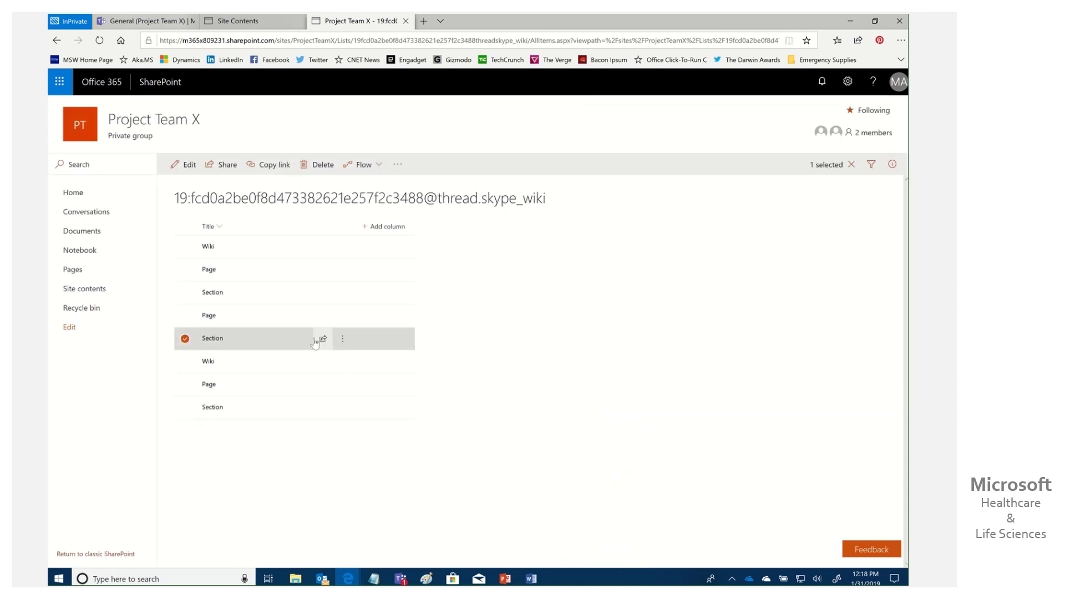
click(430, 364)
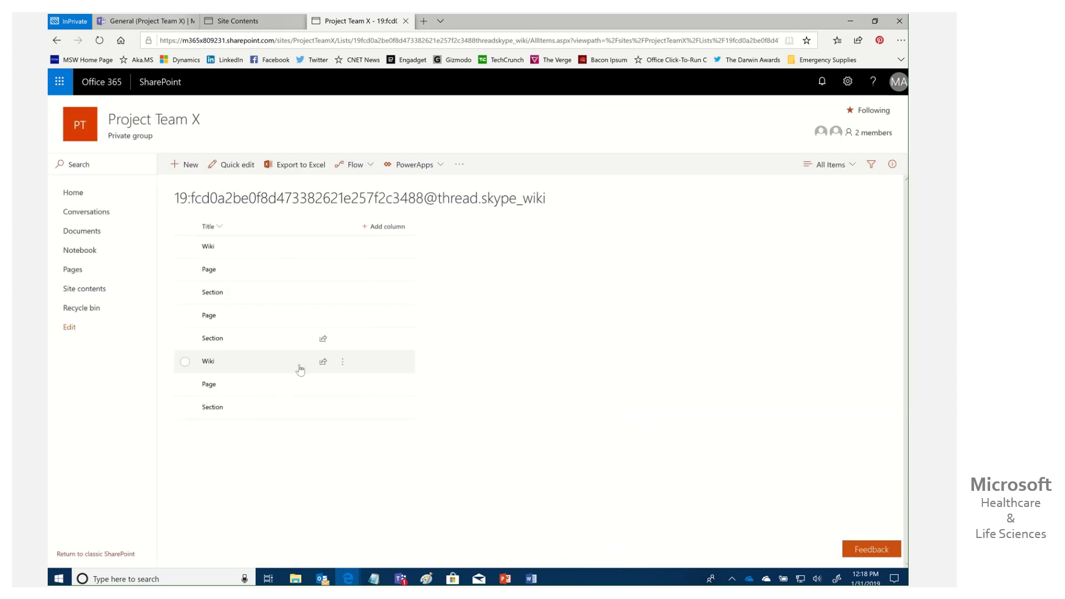
click(274, 345)
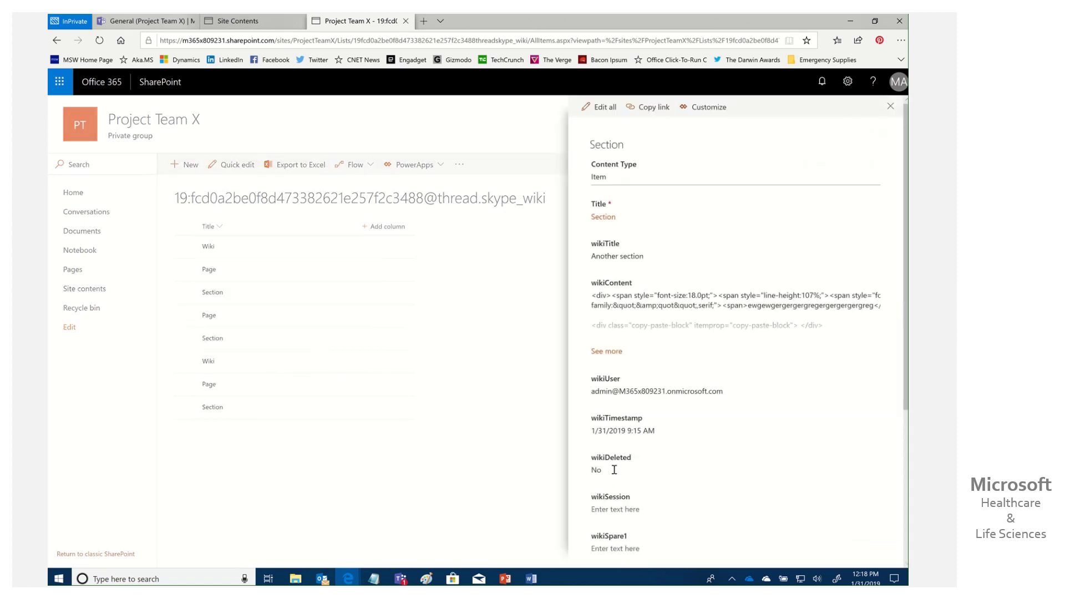
click(524, 500)
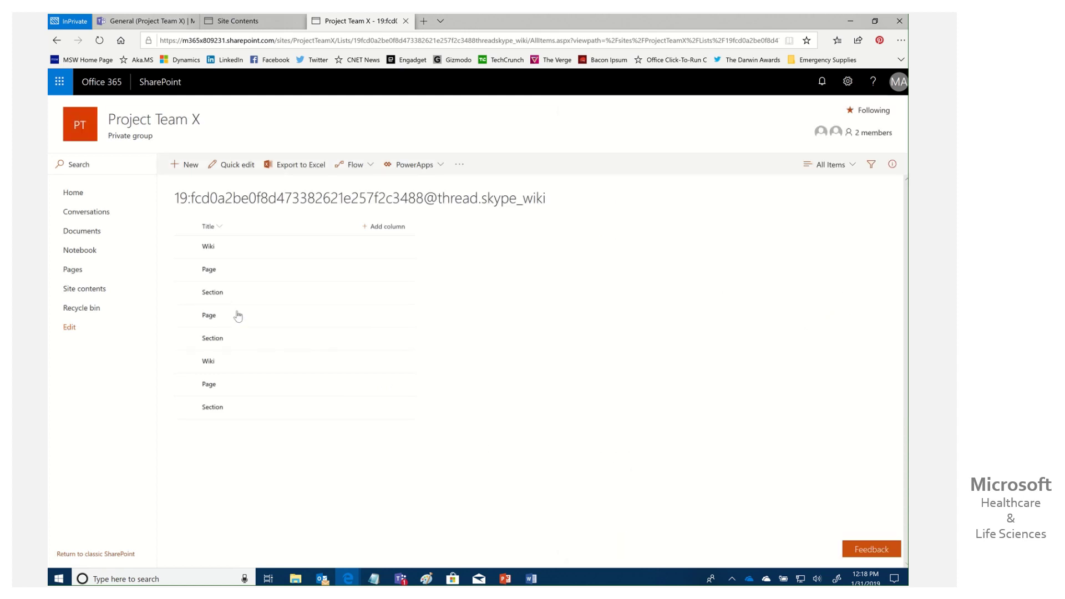
Mark the Another Page entry and the Transform section as not deleted
click(260, 325)
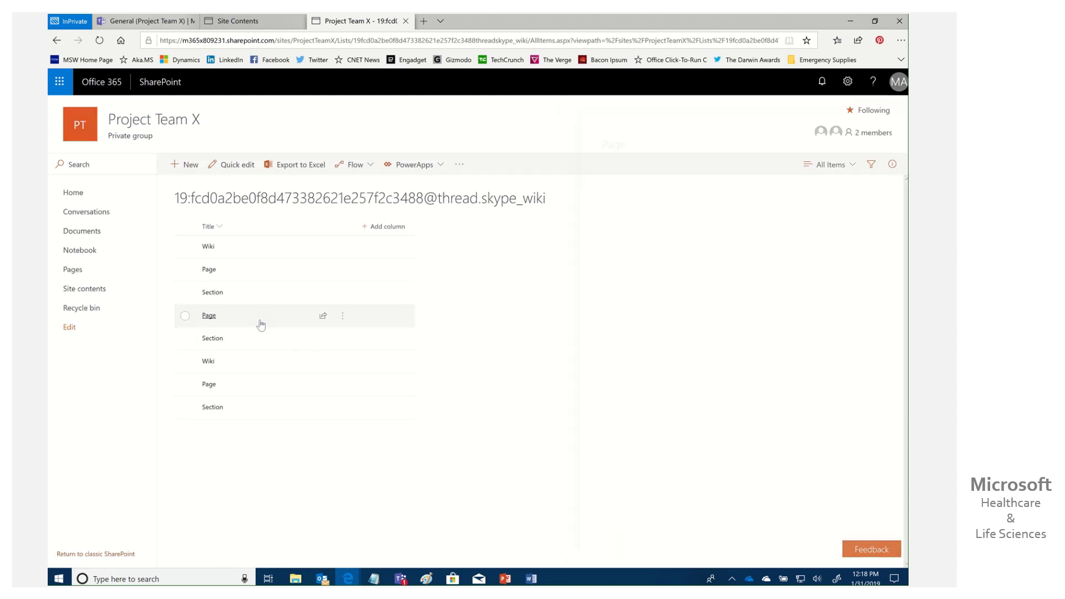
click(605, 415)
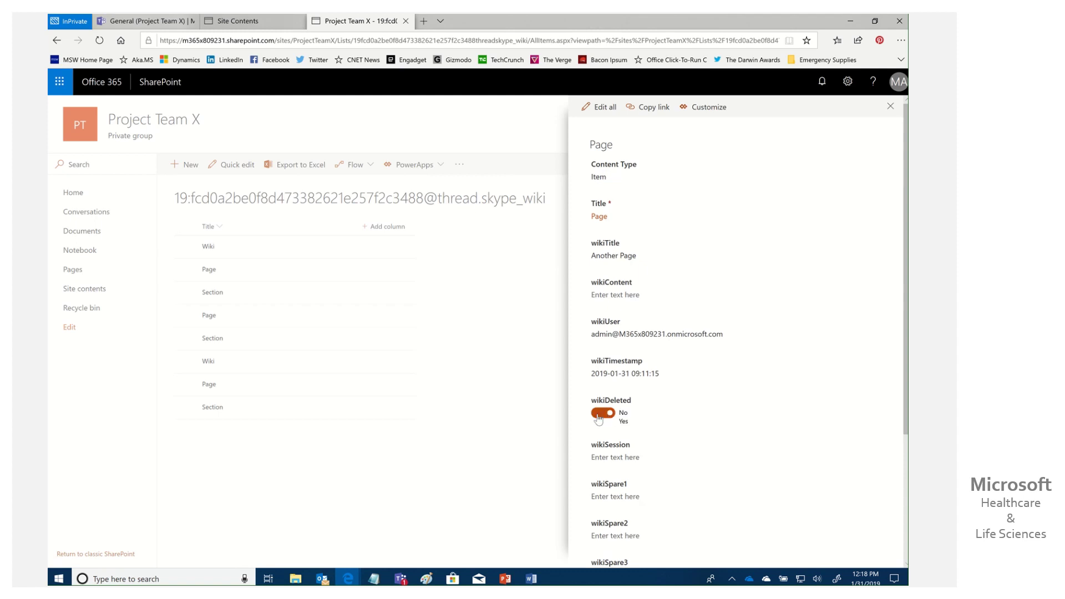
click(602, 413)
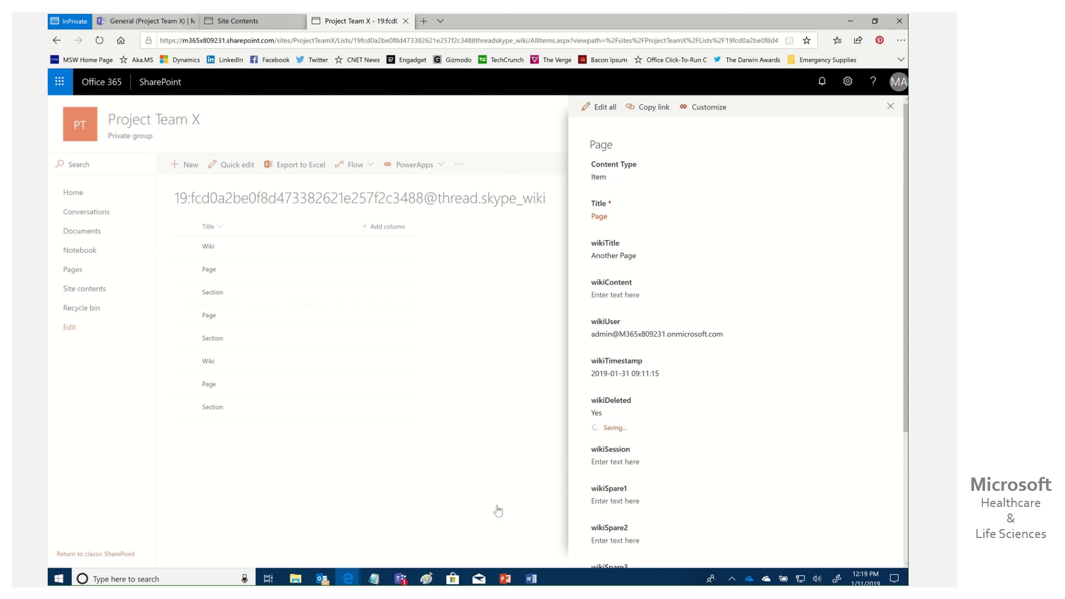
click(424, 534)
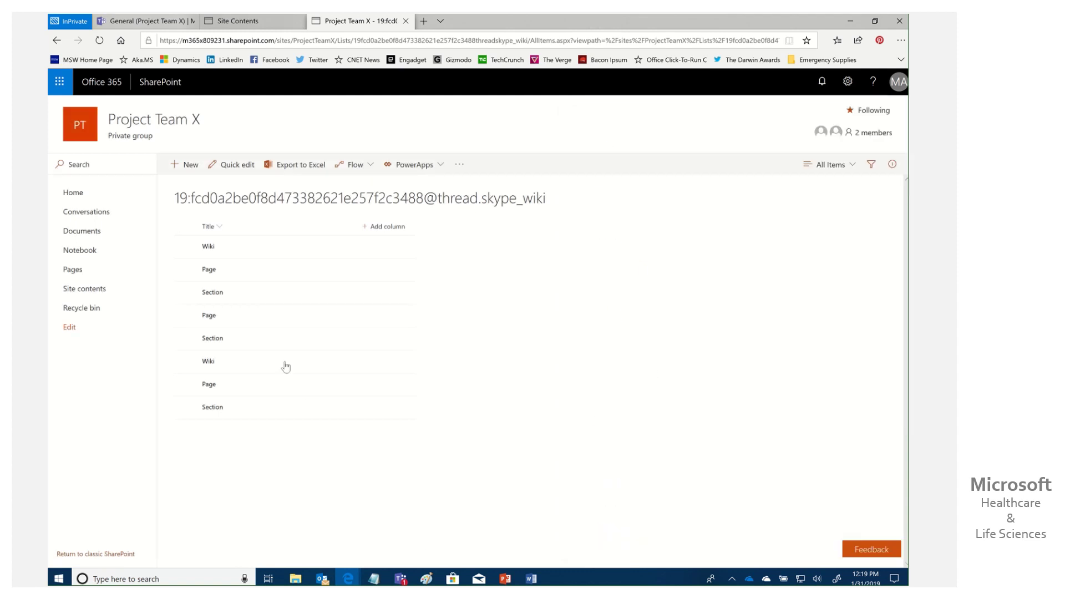
click(221, 295)
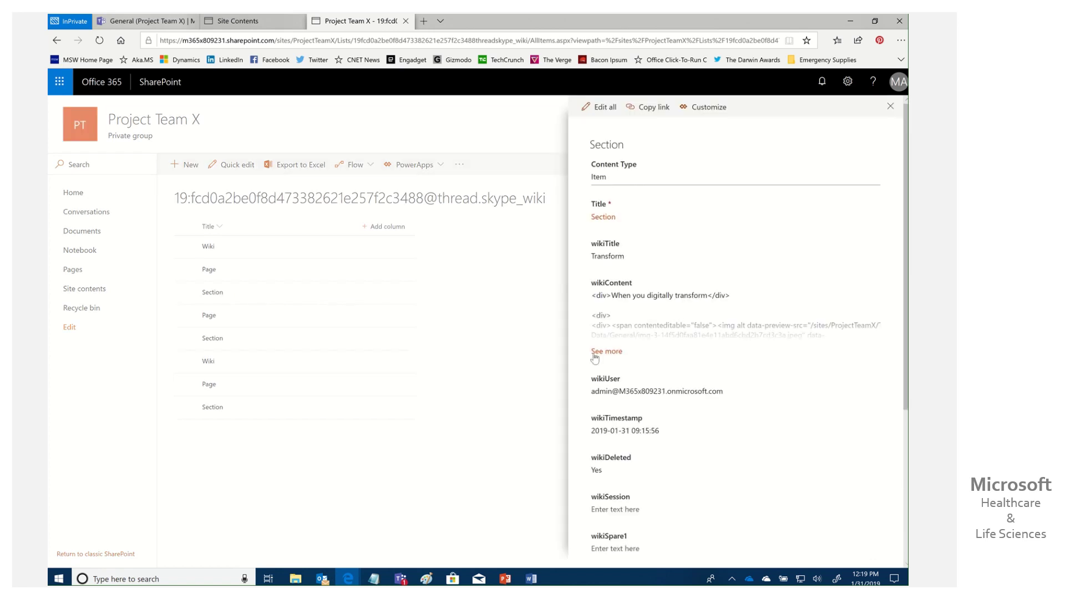
click(610, 468)
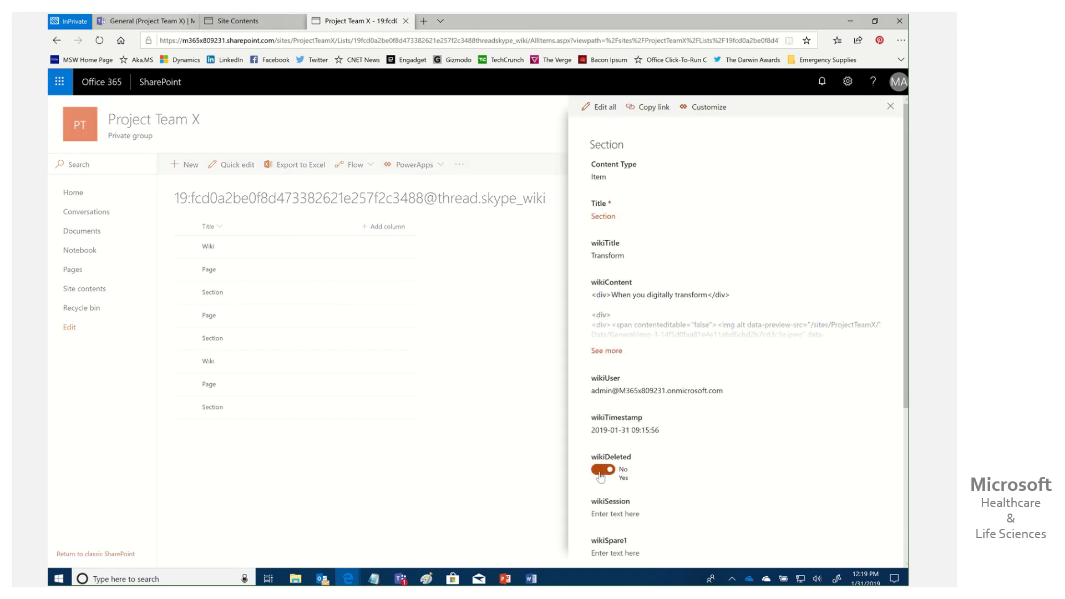
click(600, 471)
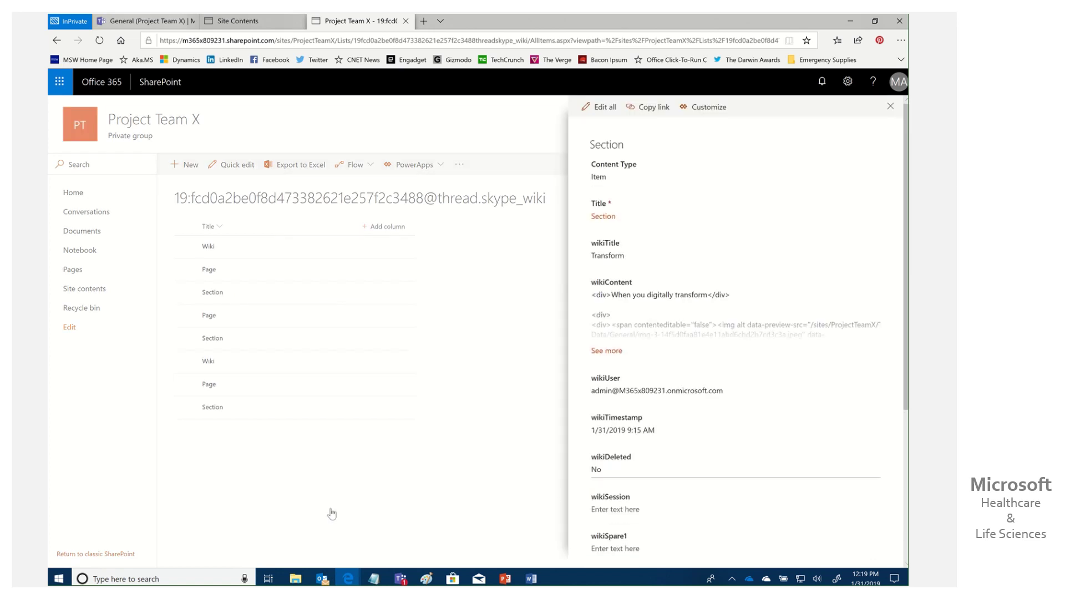
click(347, 489)
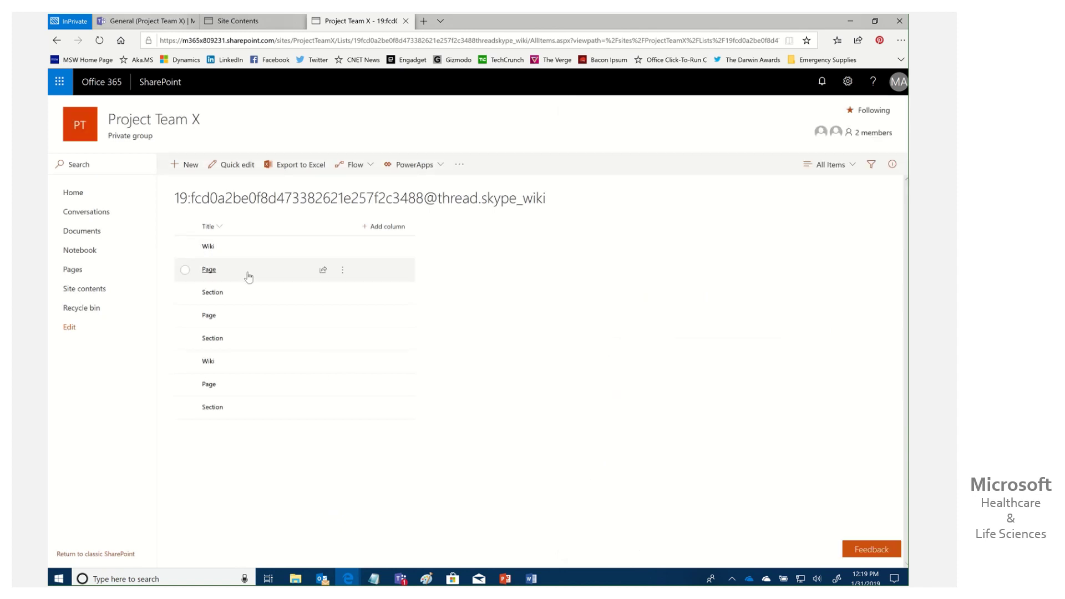
Mark the Digital Transformation page and the Wiki entry as not deleted
click(347, 384)
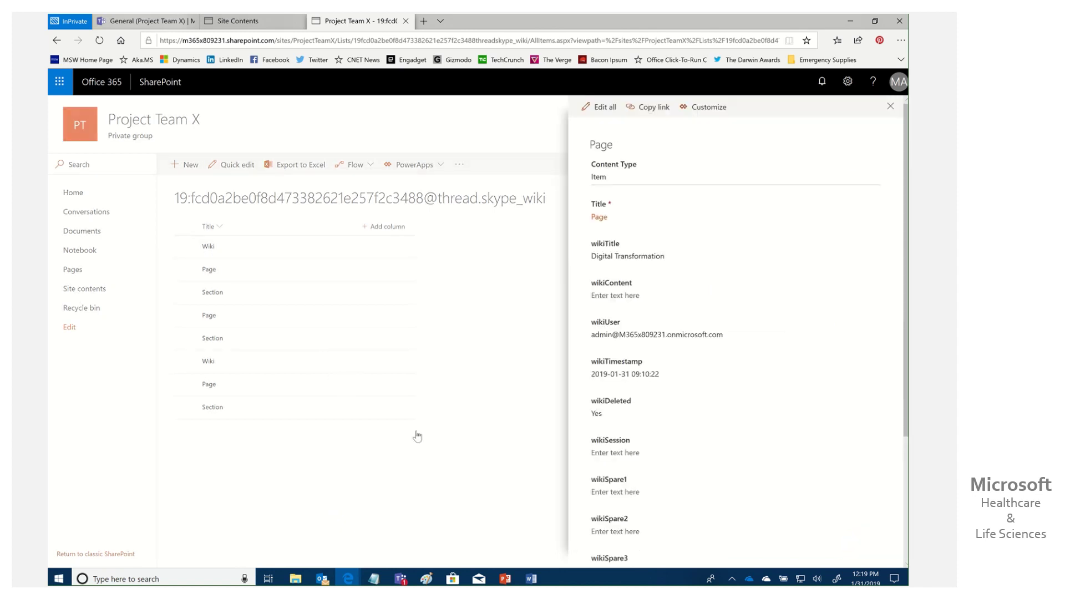
click(608, 414)
click(600, 414)
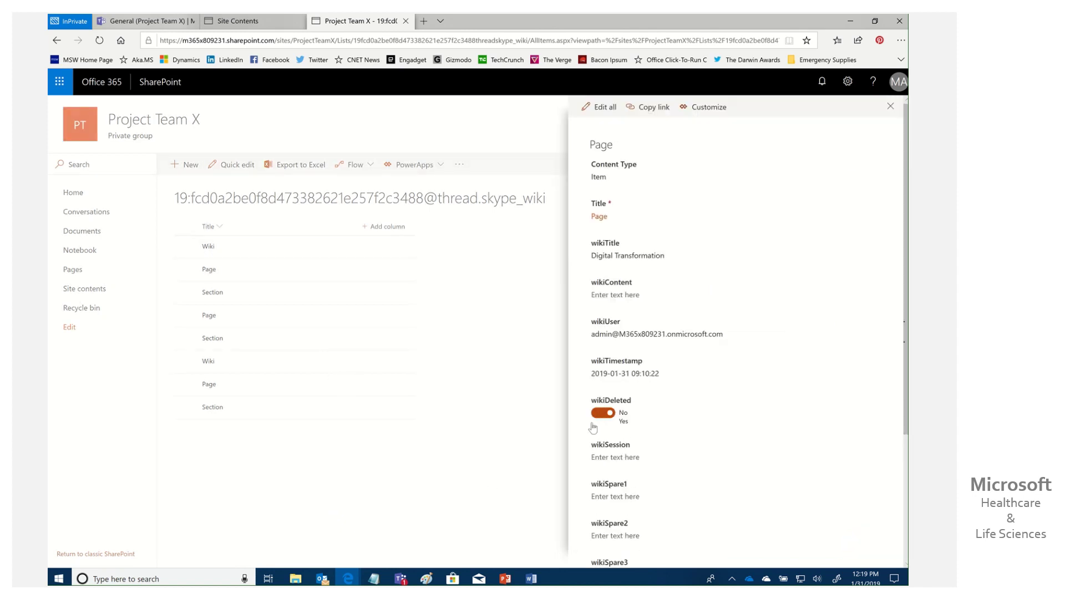
click(459, 511)
click(254, 252)
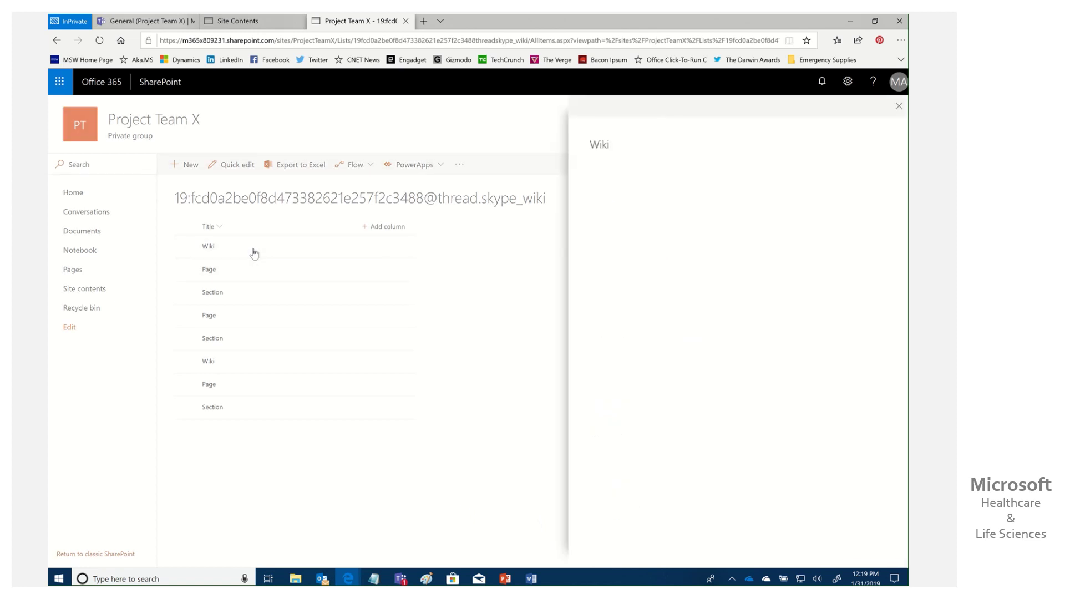
click(620, 412)
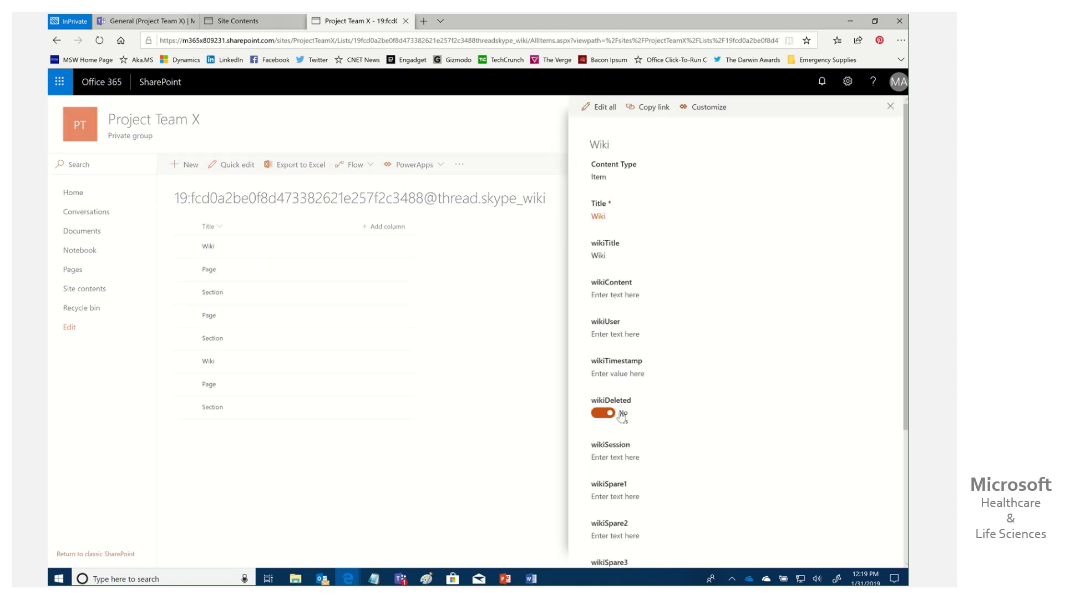
click(519, 524)
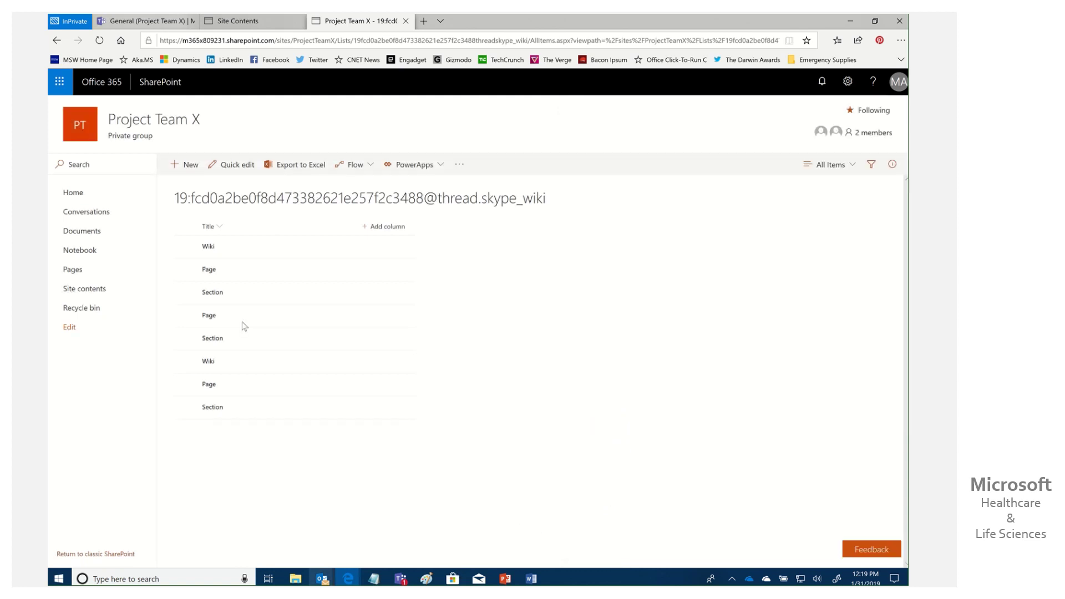
key(ctrl+1)
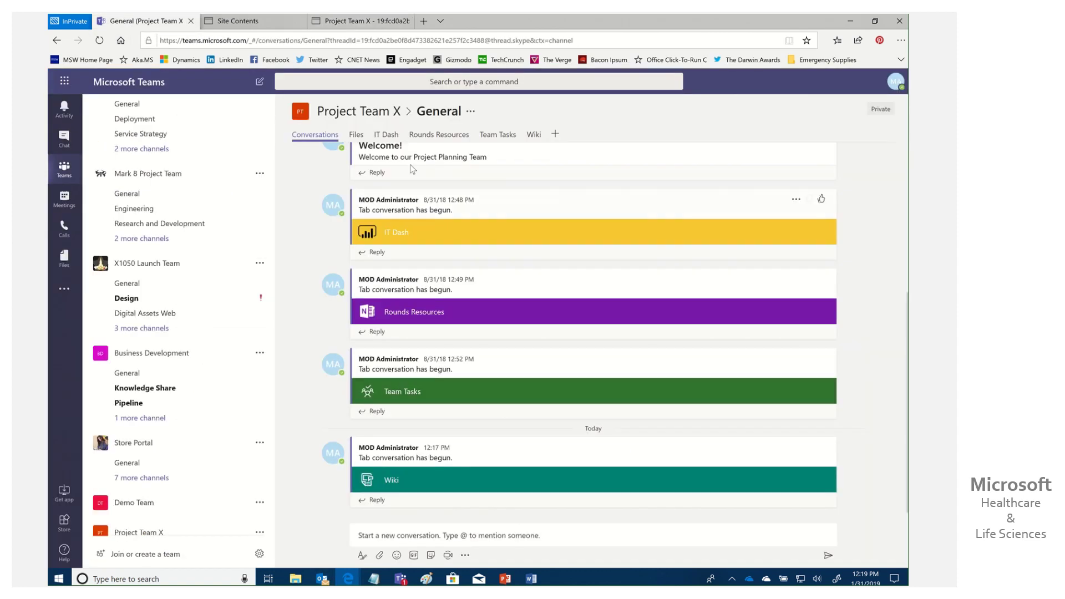
click(536, 135)
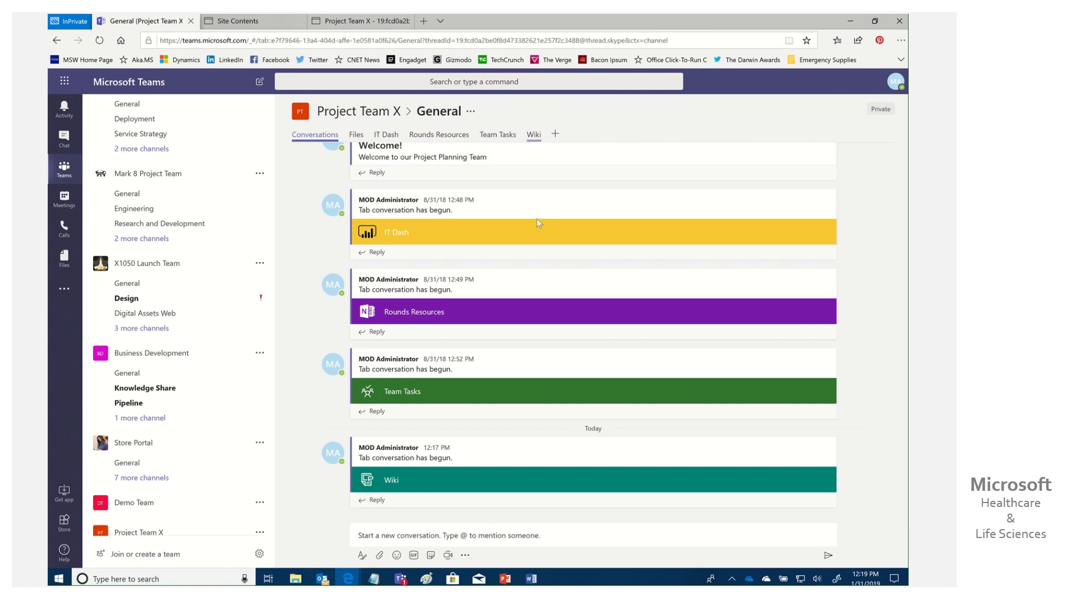
click(316, 152)
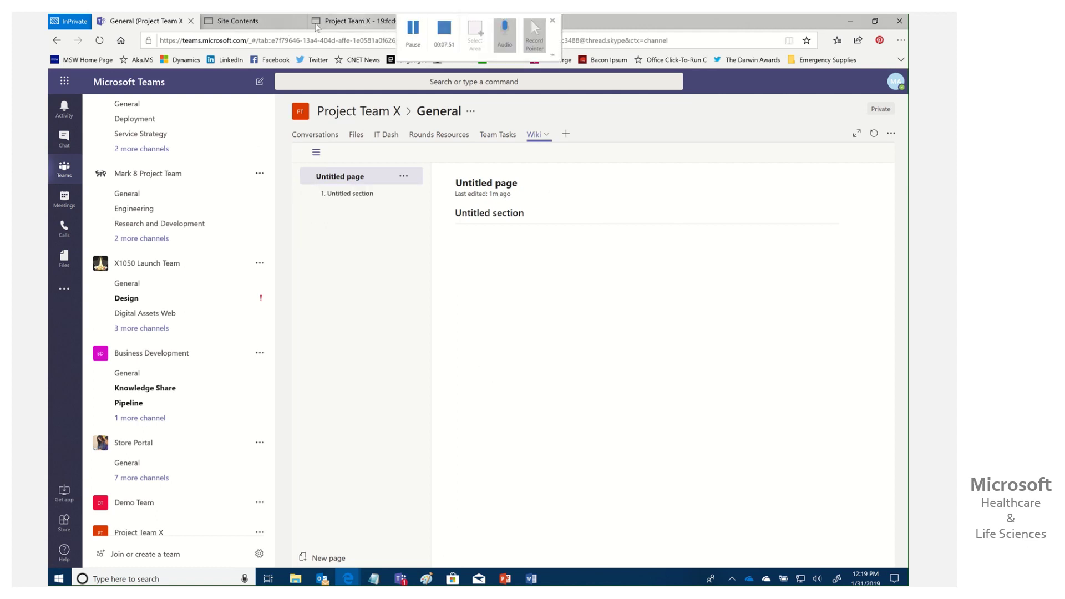
click(346, 22)
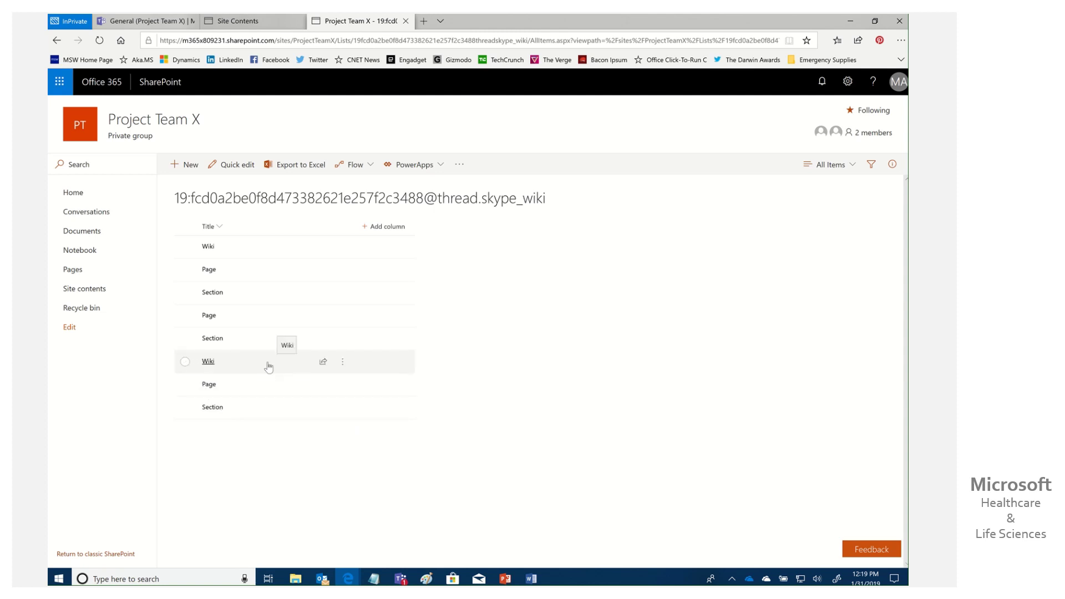
Delete the last Section item from the wiki list
click(343, 362)
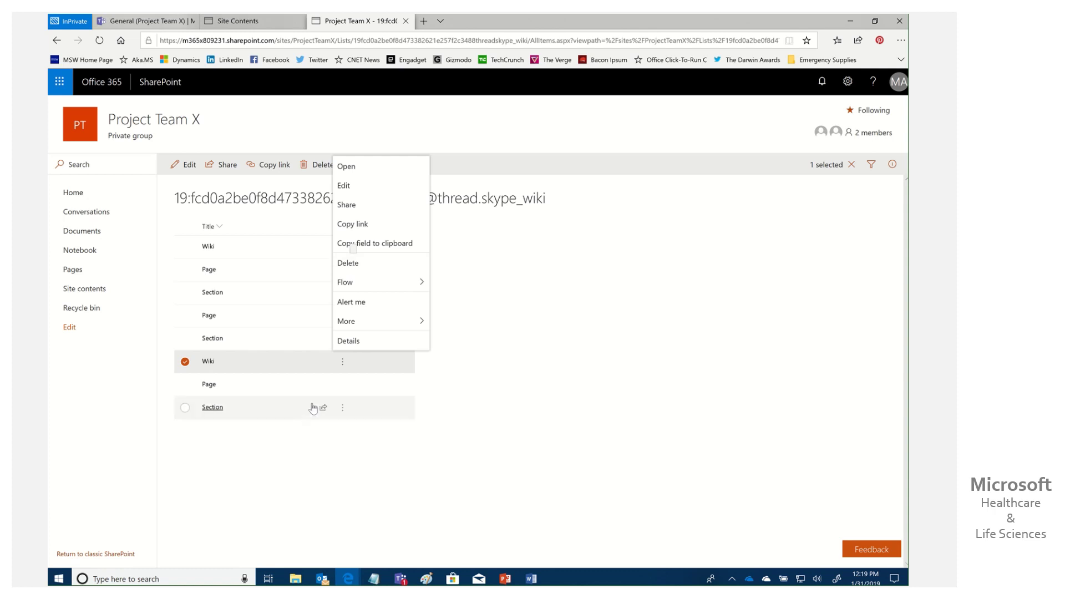
click(372, 413)
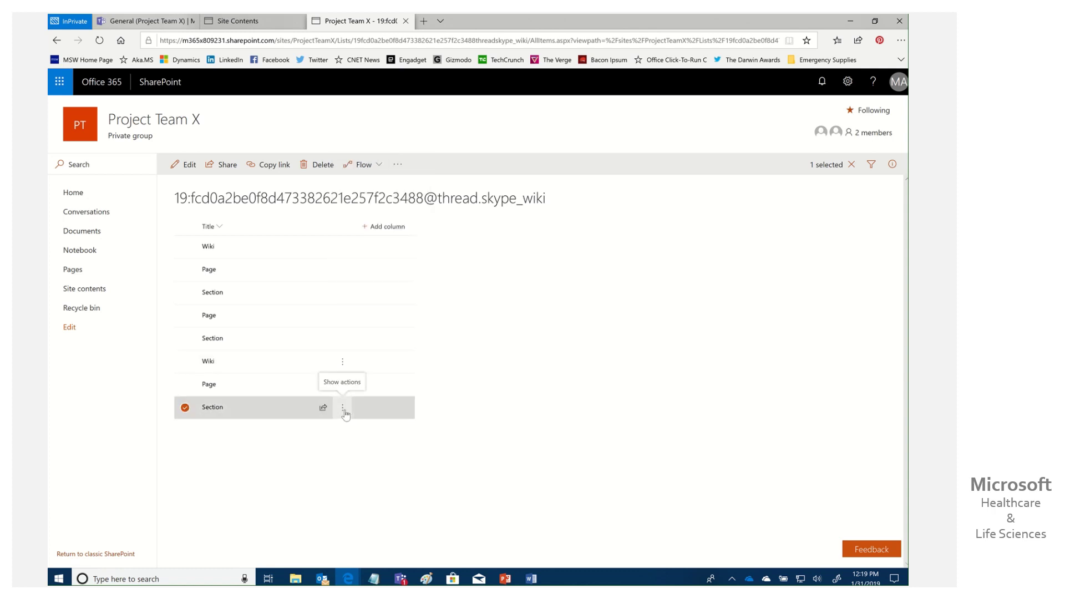
click(343, 408)
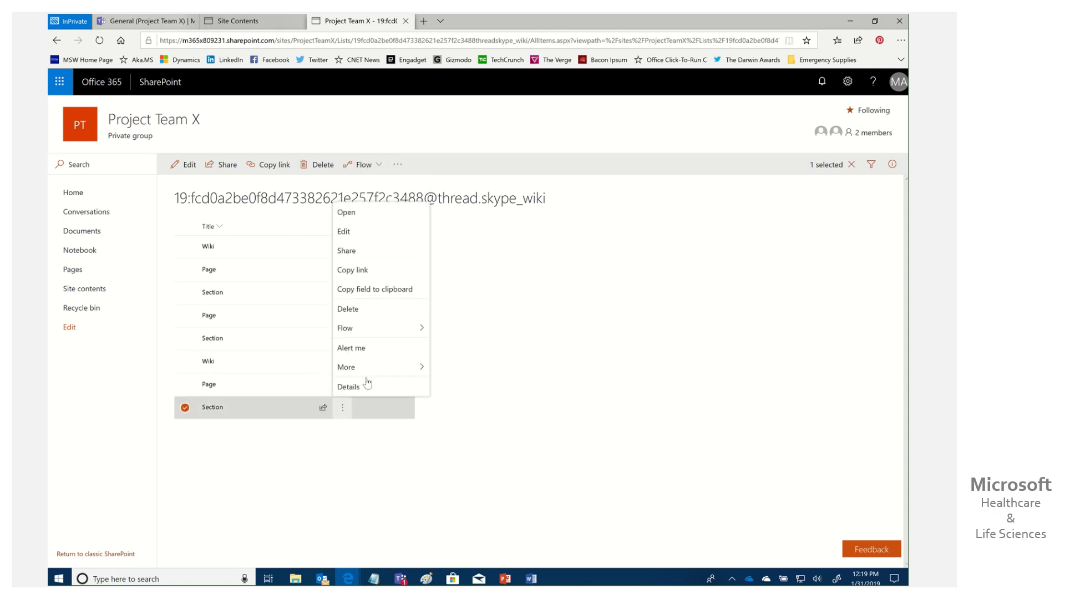
click(349, 313)
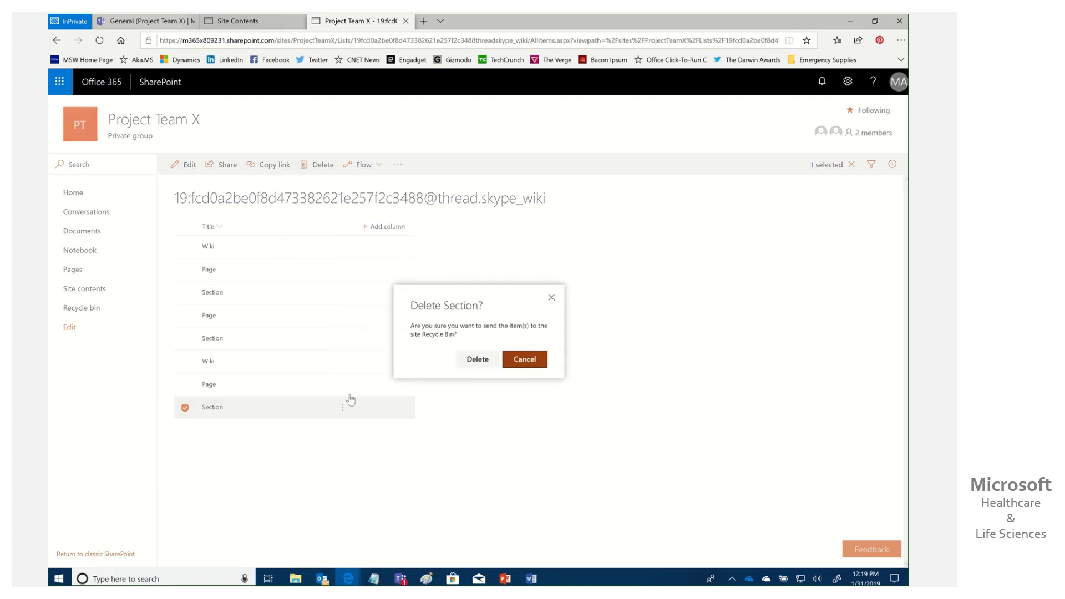
click(476, 361)
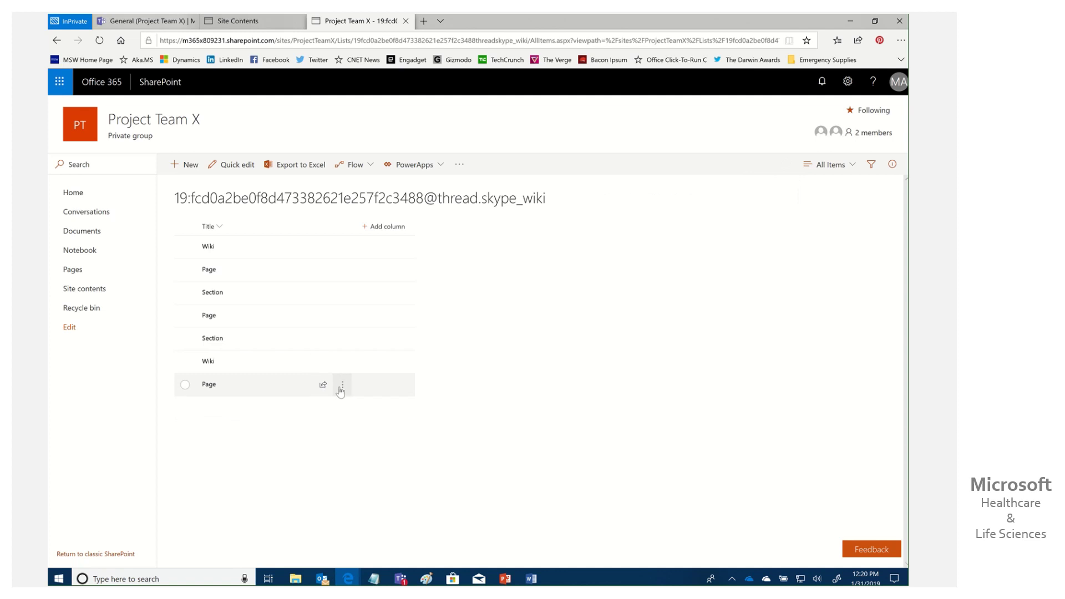
Delete the last Page and Wiki items, then return to the Teams channel
click(344, 386)
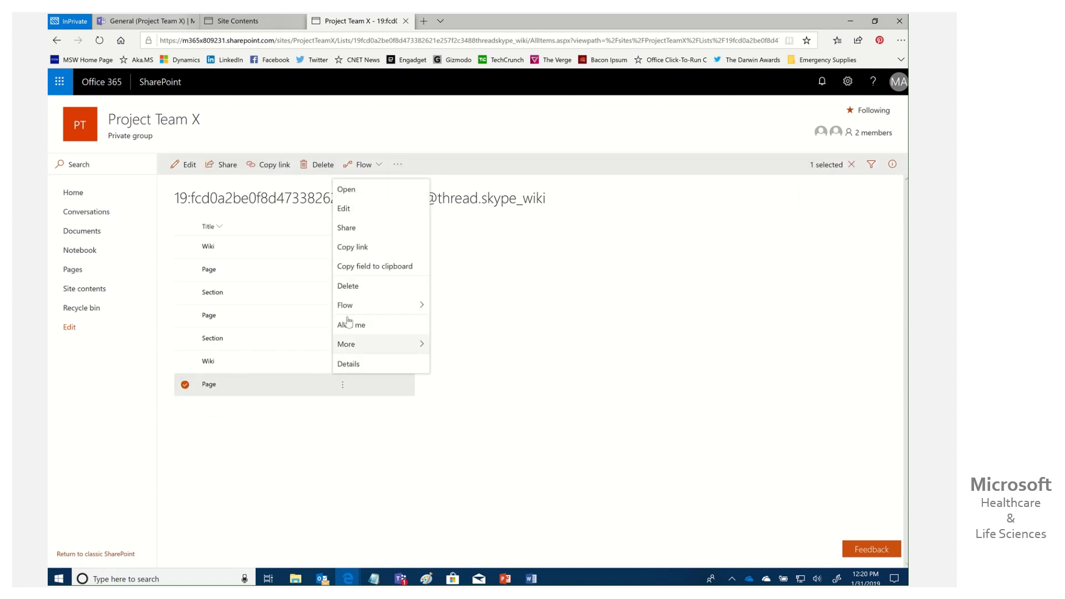
click(340, 294)
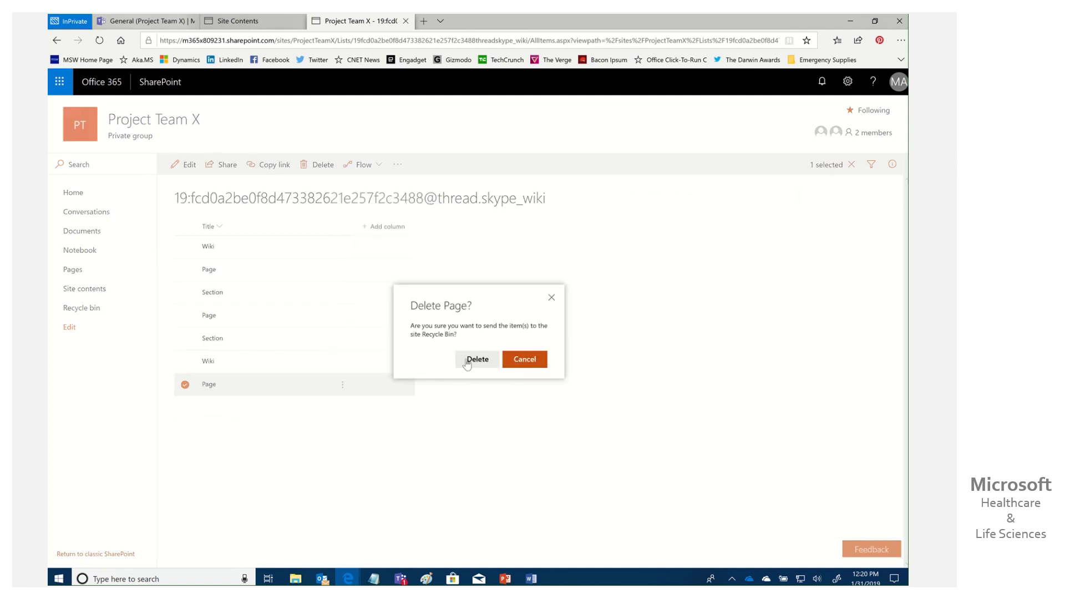
key(Return)
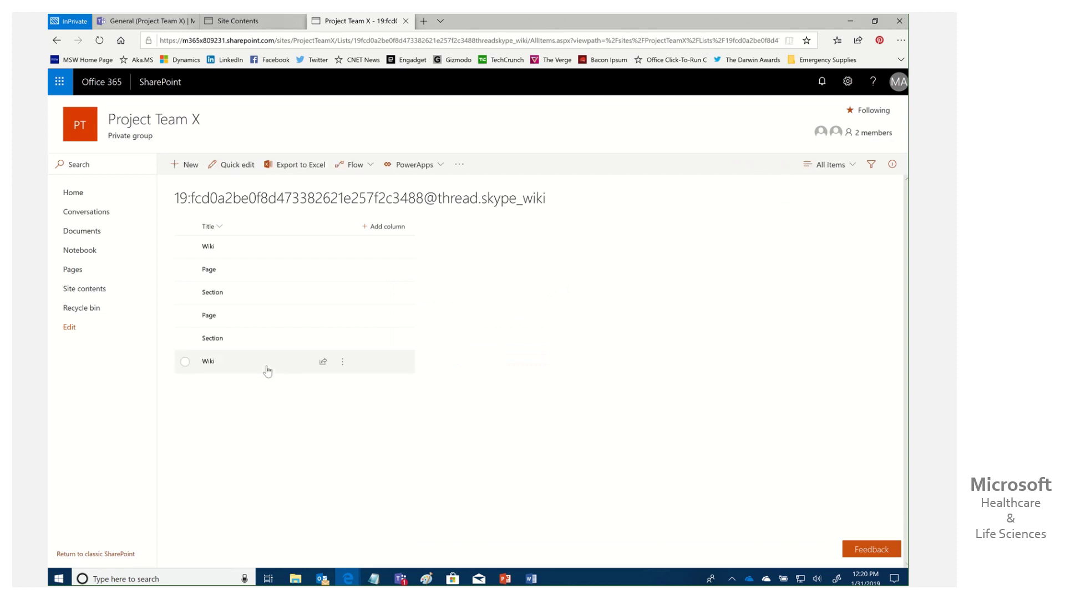
click(343, 363)
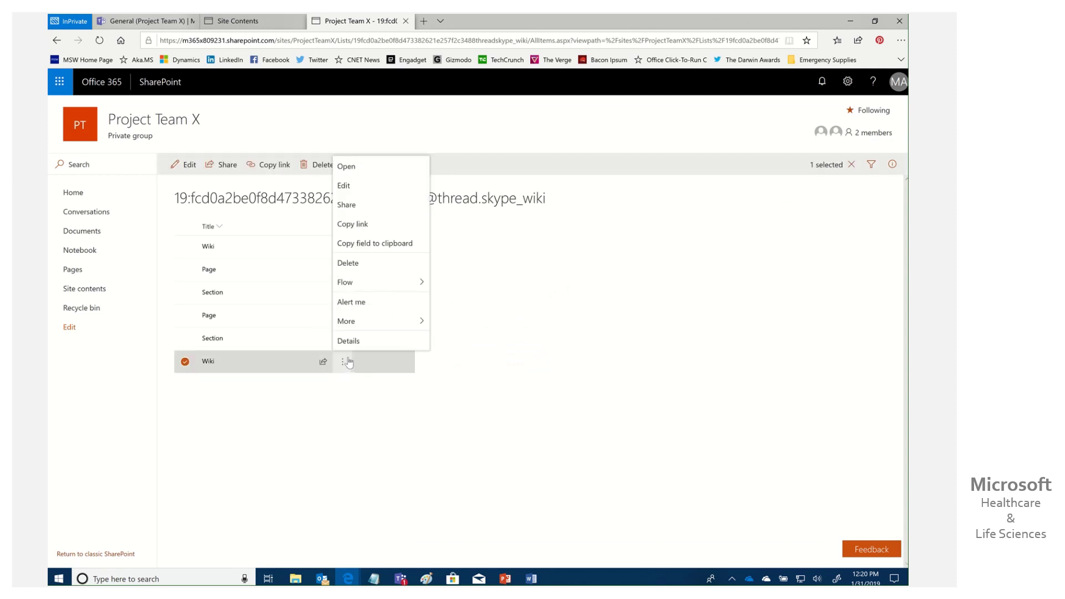
click(350, 264)
click(470, 362)
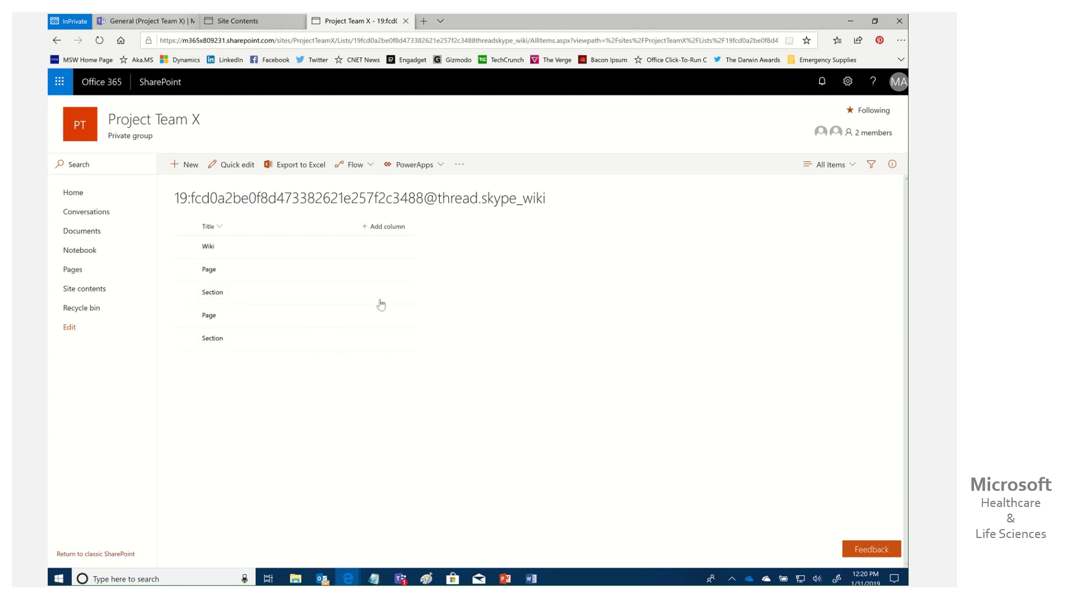
click(133, 21)
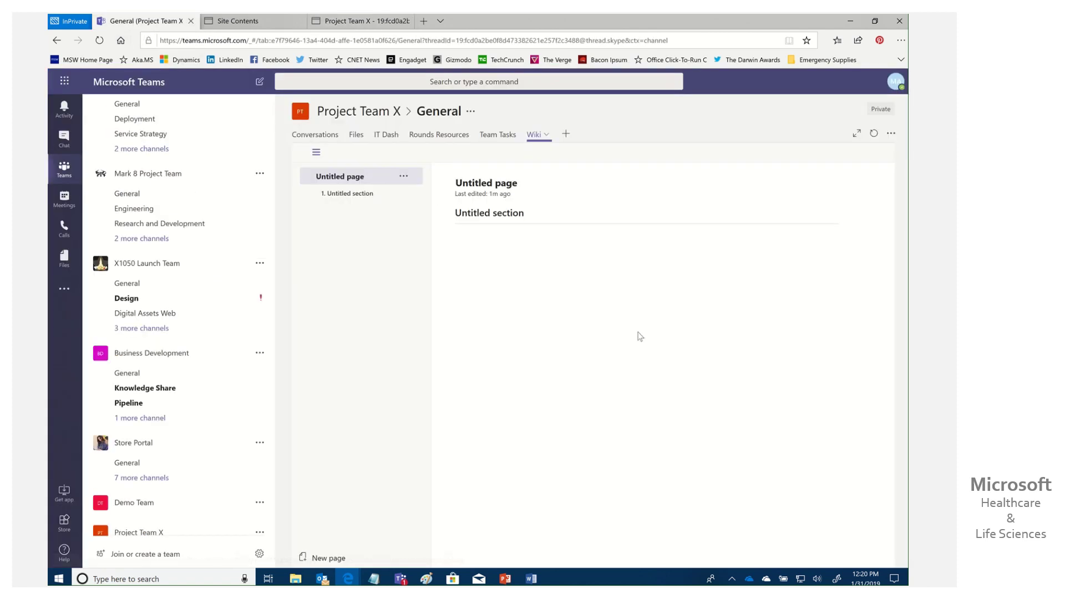
Reload the Wiki tab via Conversations so the Digital Transformation page and diver image reappear
click(319, 134)
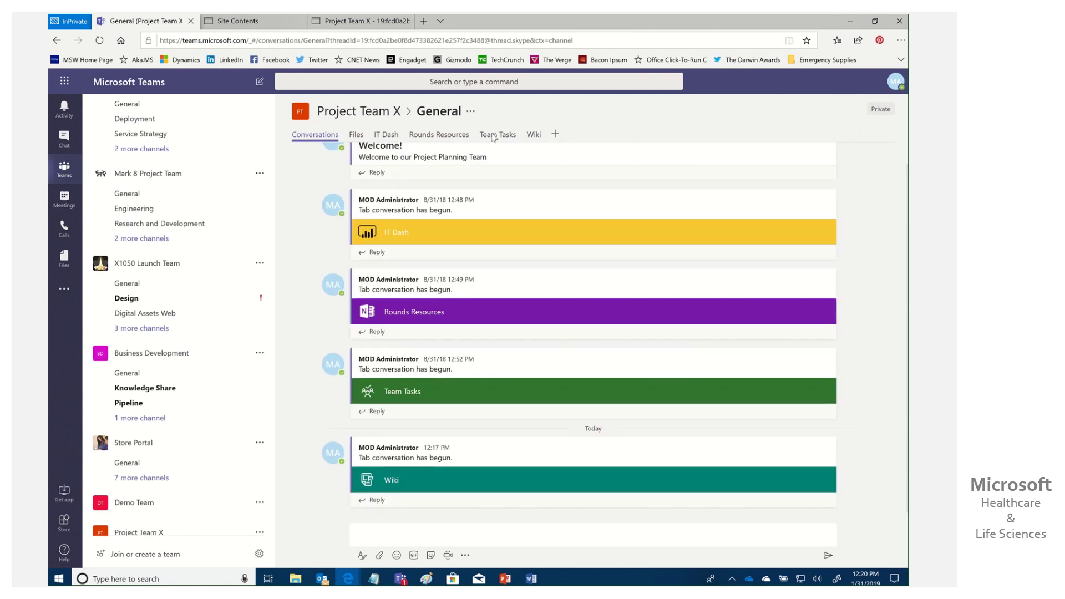
click(533, 134)
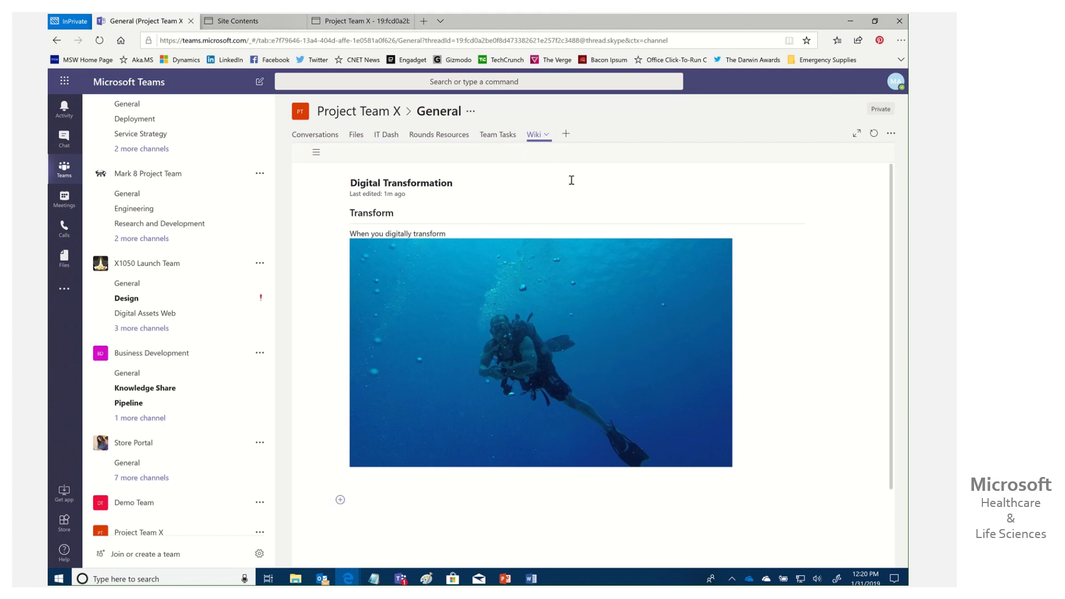
click(566, 134)
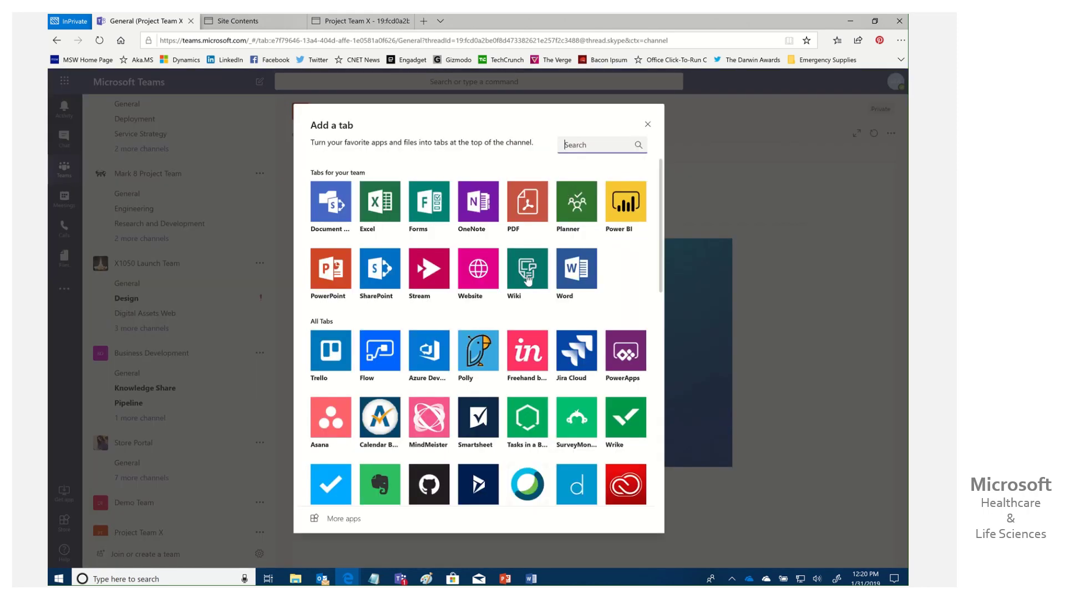
click(647, 125)
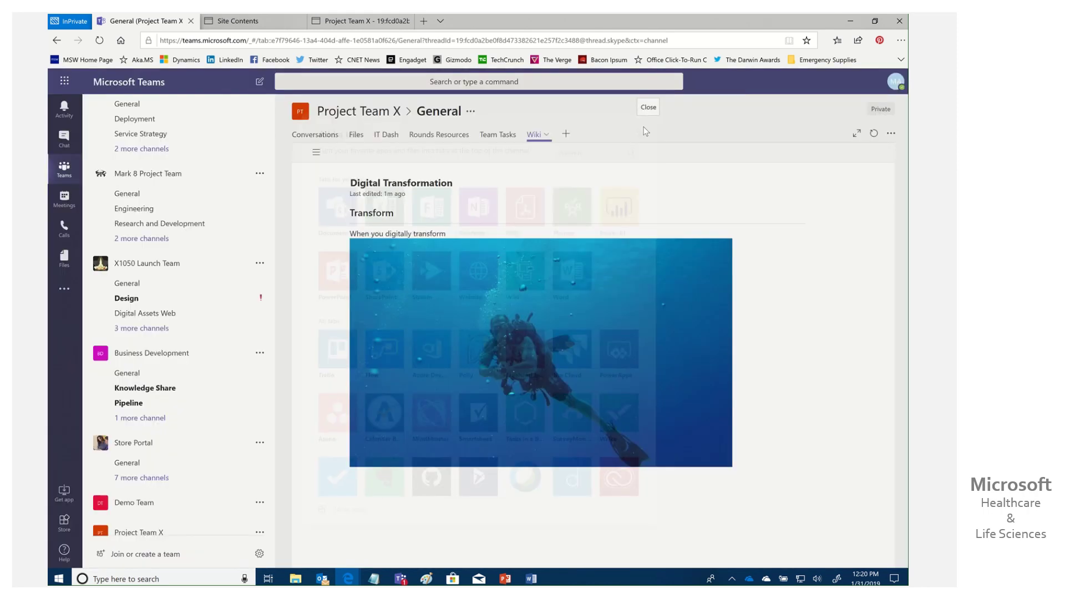
click(230, 22)
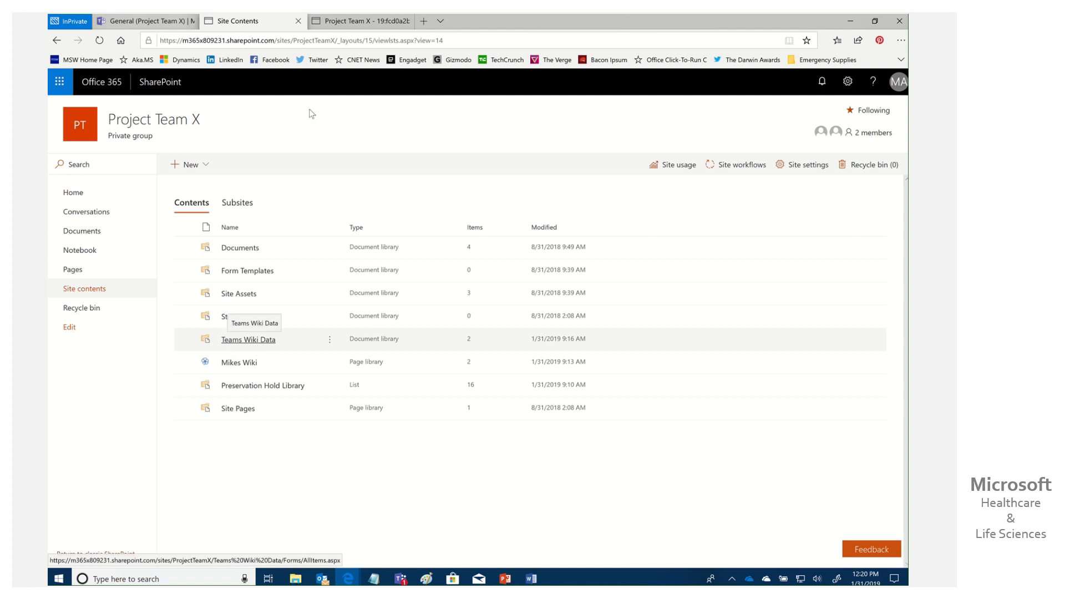
click(255, 344)
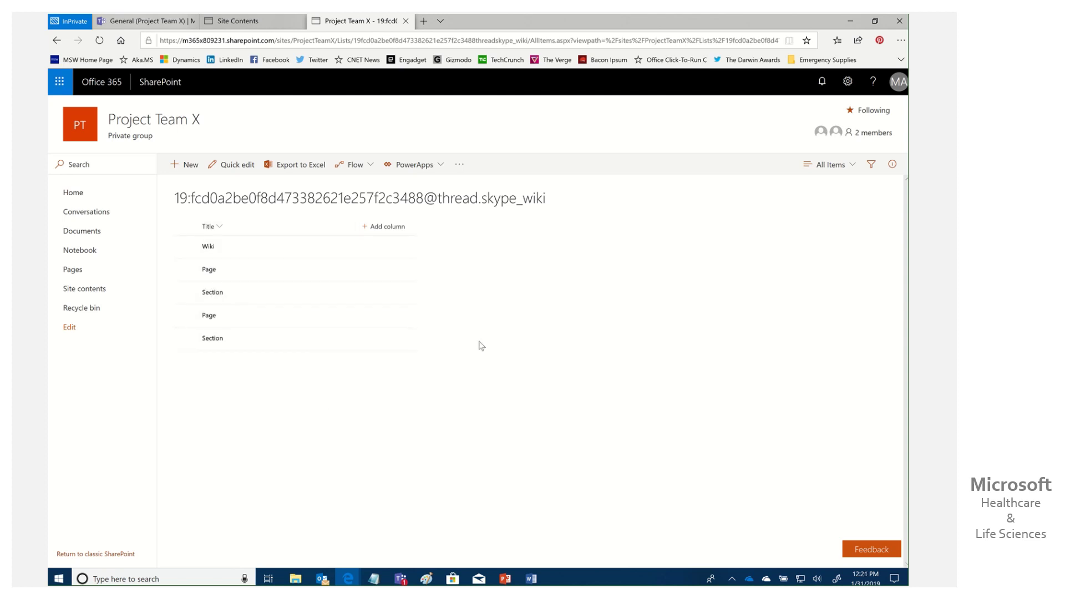
click(382, 343)
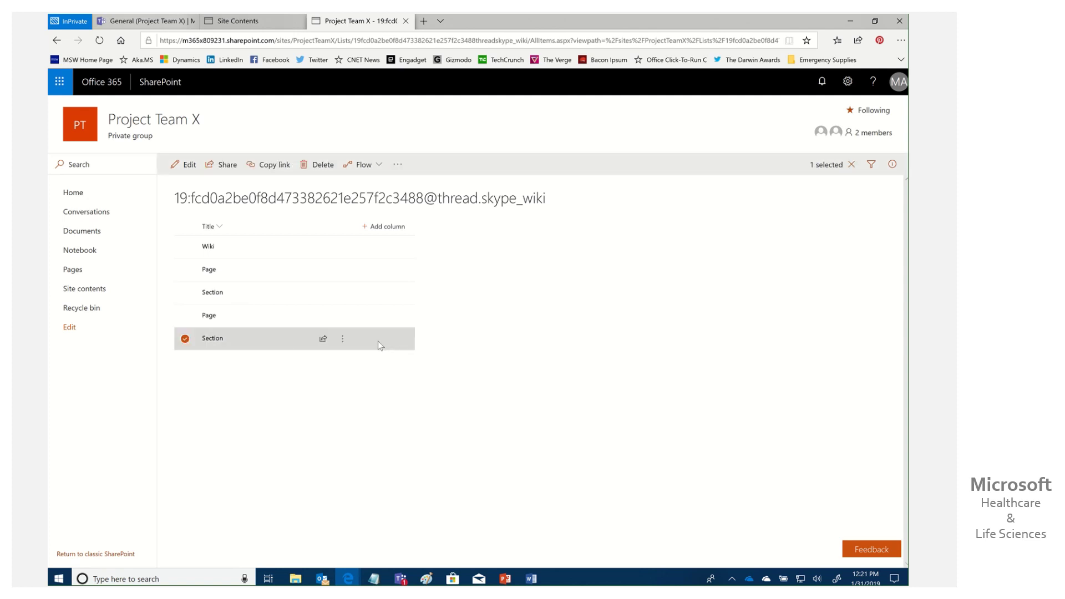
click(295, 377)
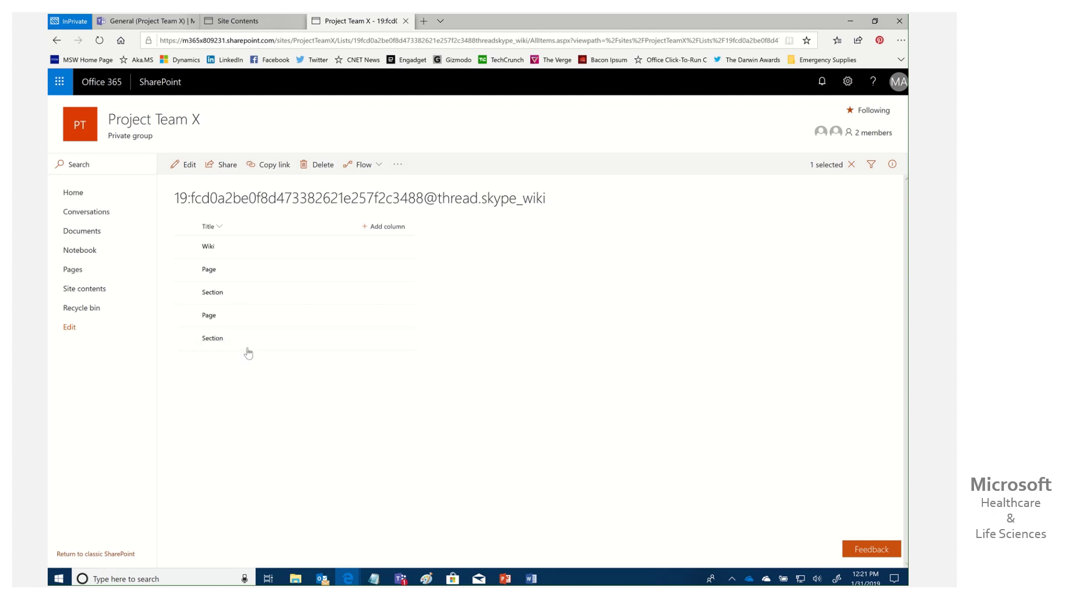
click(266, 344)
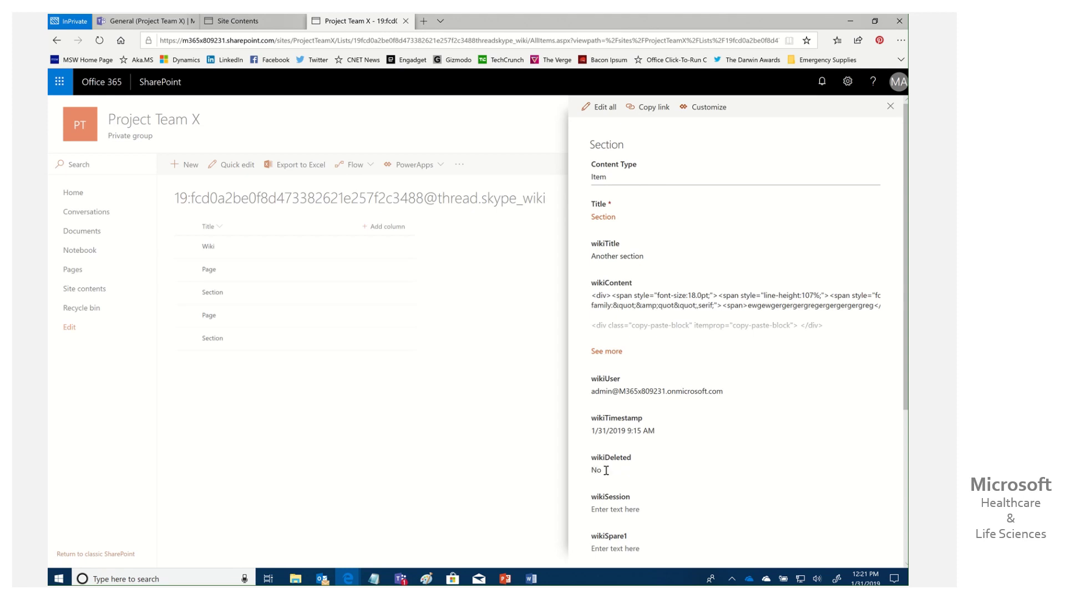
click(414, 436)
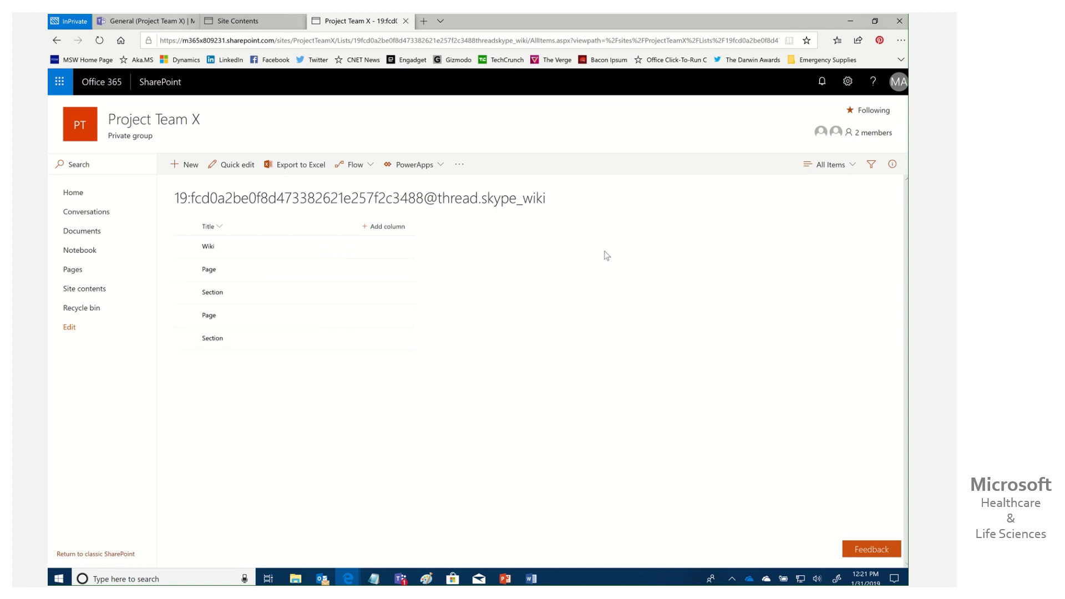
click(147, 21)
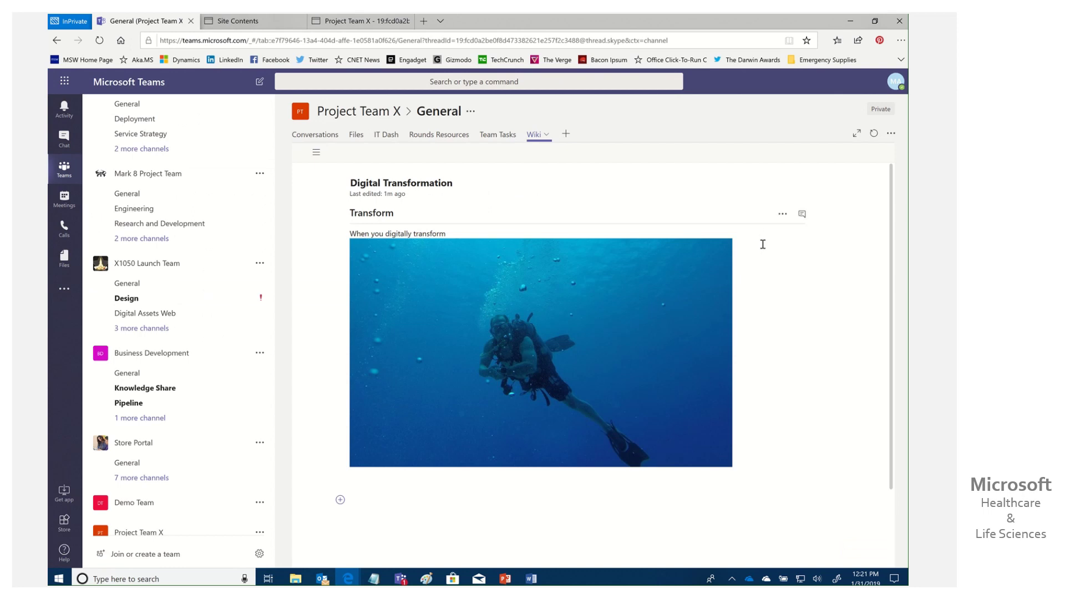